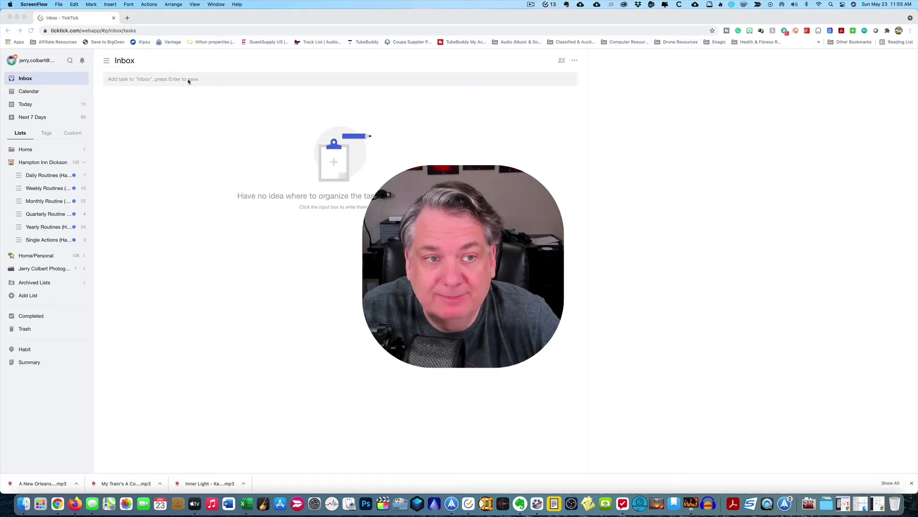
- Add a new Inbox task named 'Go to Kroger' with no due date
{"action": "left_click", "coordinate": [164, 80]}
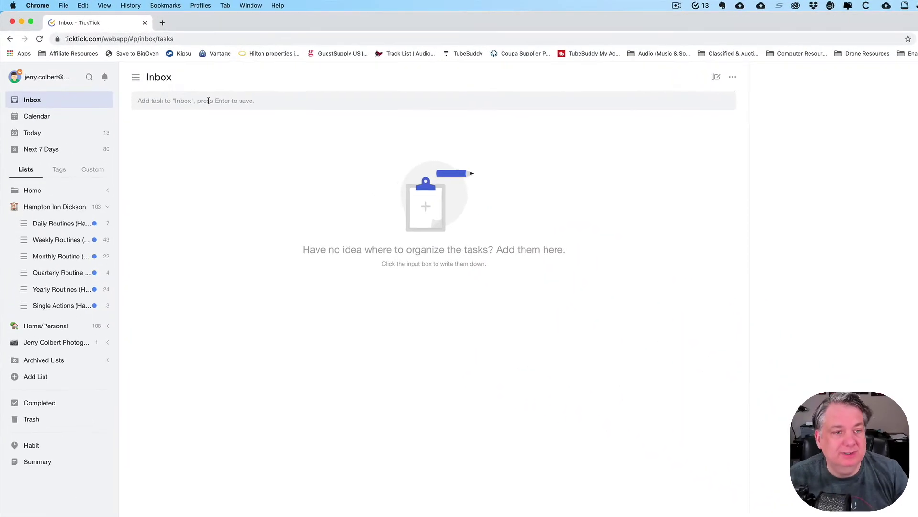
{"action": "left_click", "coordinate": [208, 101]}
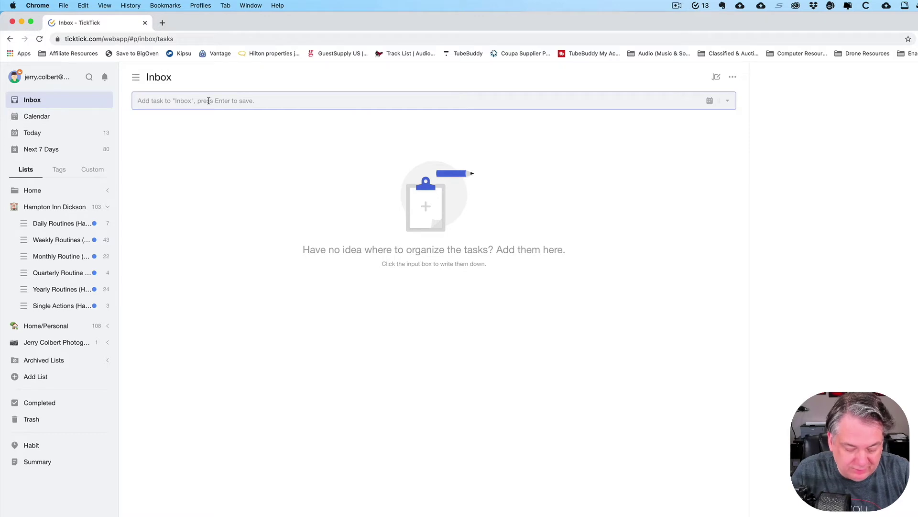
{"action": "type", "text": "G"}
{"action": "key", "text": "BackSpace"}
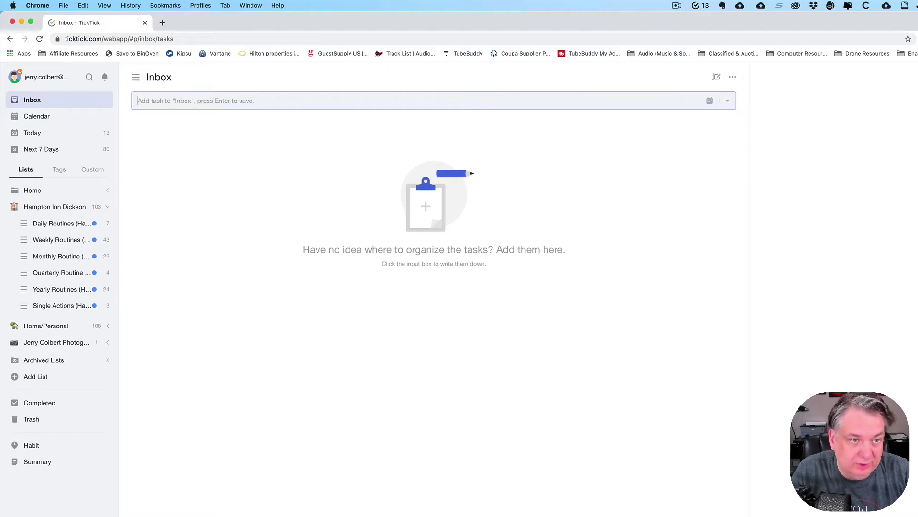
{"action": "type", "text": "Go to "}
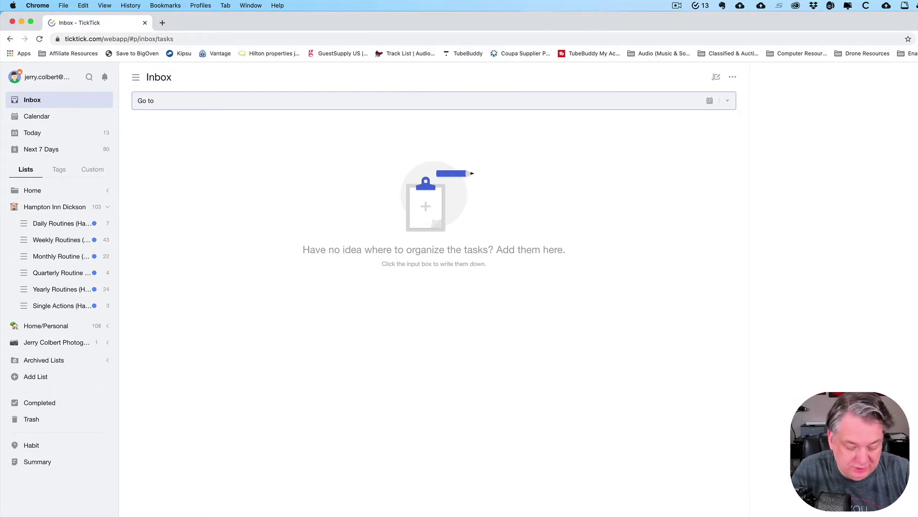
{"action": "type", "text": "Kroger"}
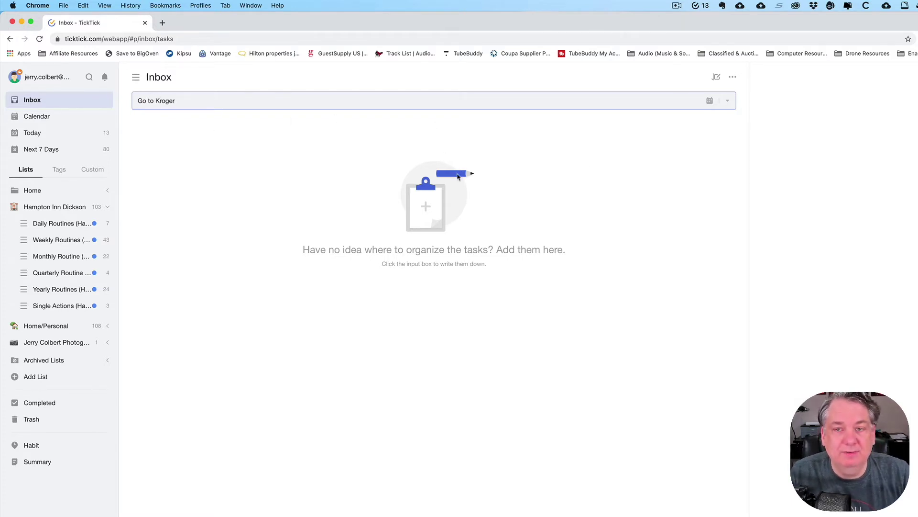
{"action": "left_click", "coordinate": [727, 101]}
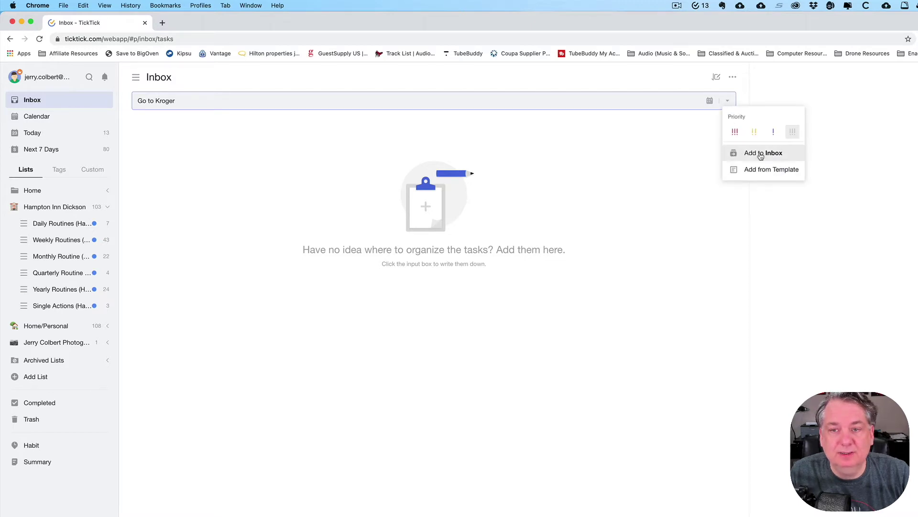
{"action": "left_click", "coordinate": [710, 102]}
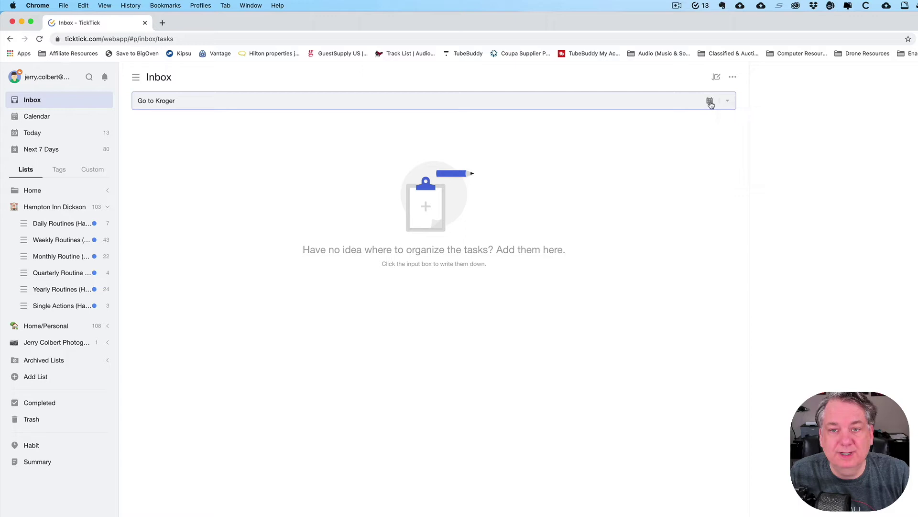
{"action": "left_click", "coordinate": [711, 101]}
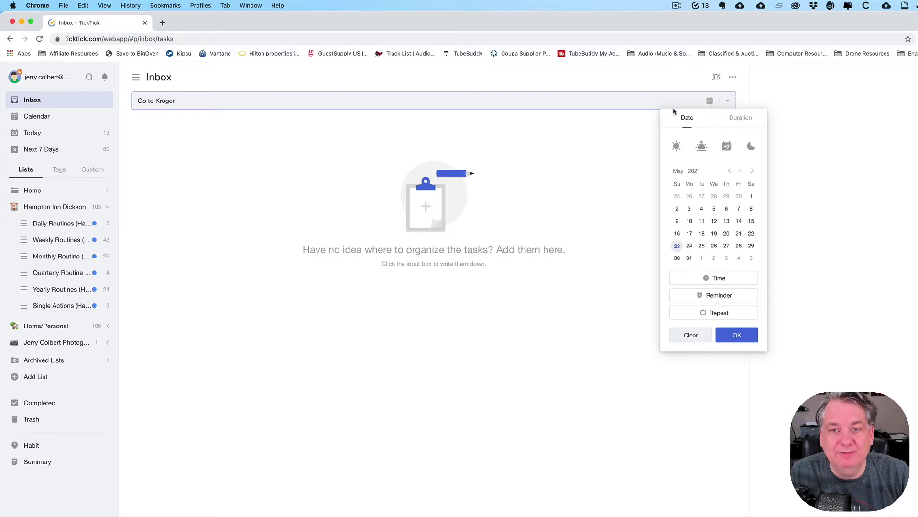
{"action": "left_click", "coordinate": [531, 96]}
{"action": "left_click", "coordinate": [527, 100]}
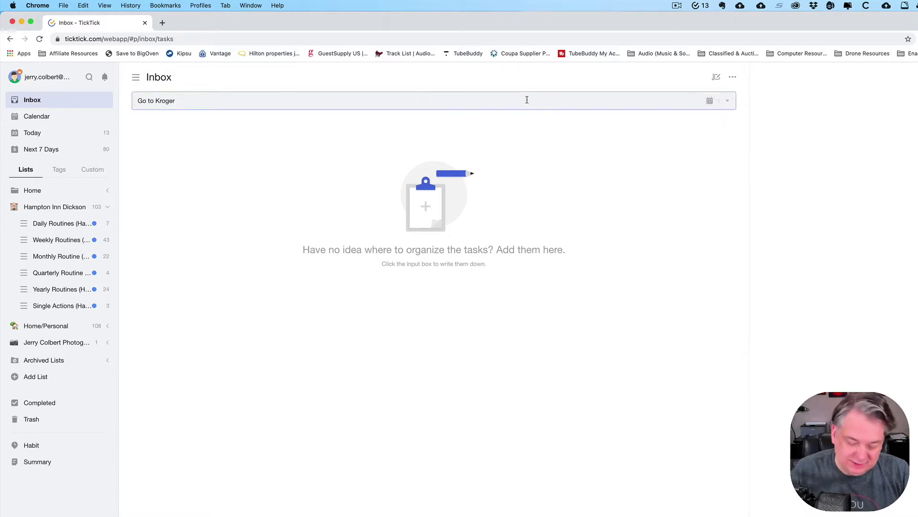
{"action": "key", "text": "Return"}
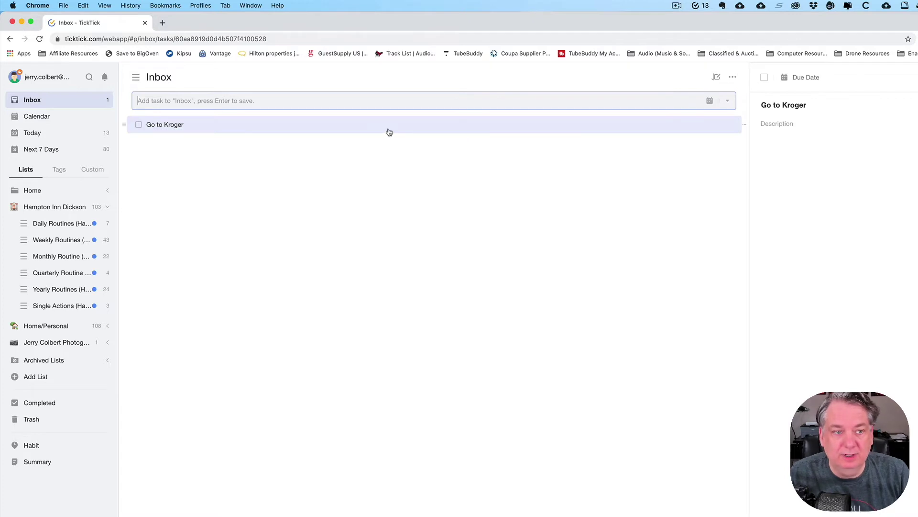
- Check the Kroger tag in the Go to Kroger task's tag picker
{"action": "right_click", "coordinate": [276, 130]}
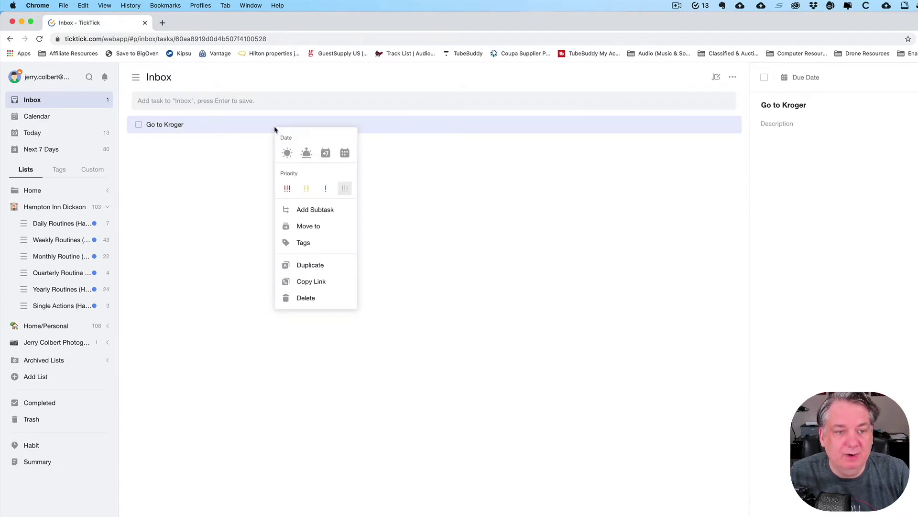
{"action": "left_click", "coordinate": [314, 244]}
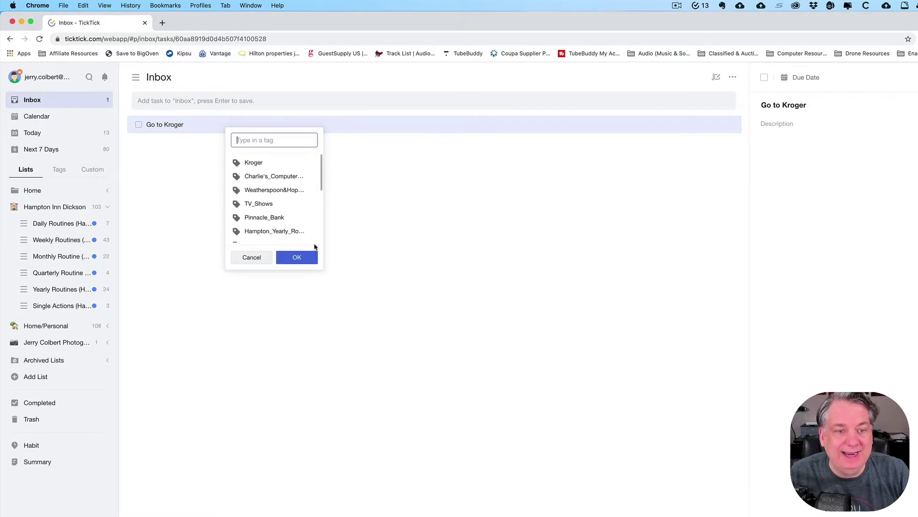
{"action": "left_click", "coordinate": [255, 163]}
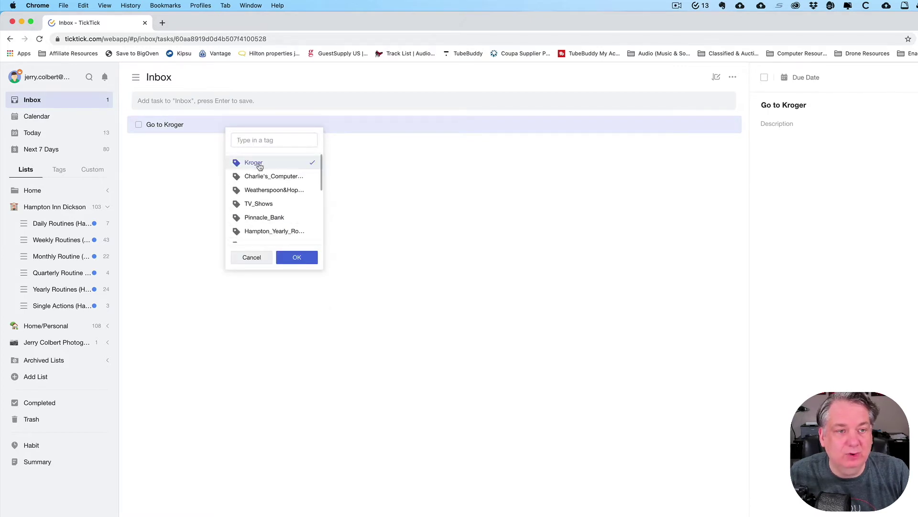
- Discard the pending tag choice and rename the task to 'Purchase Groceries'
{"action": "left_click", "coordinate": [253, 258]}
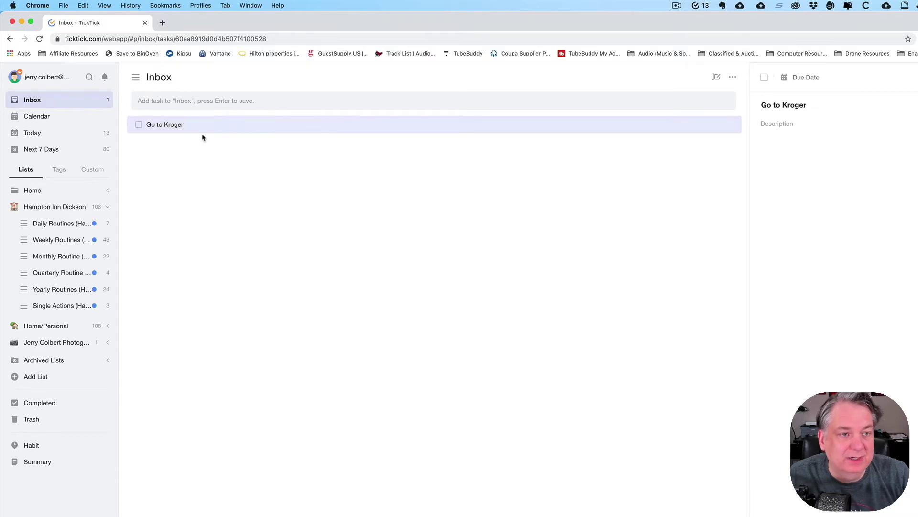
{"action": "mouse_move", "coordinate": [193, 125]}
{"action": "left_mouse_down"}
{"action": "mouse_move", "coordinate": [153, 123]}
{"action": "mouse_move", "coordinate": [228, 129]}
{"action": "mouse_move", "coordinate": [206, 129]}
{"action": "left_mouse_up"}
{"action": "key", "text": "BackSpace"}
{"action": "key", "text": "BackSpace"}
{"action": "key", "text": "BackSpace"}
{"action": "key", "text": "BackSpace"}
{"action": "key", "text": "BackSpace"}
{"action": "key", "text": "BackSpace"}
{"action": "key", "text": "BackSpace"}
{"action": "key", "text": "BackSpace"}
{"action": "key", "text": "BackSpace"}
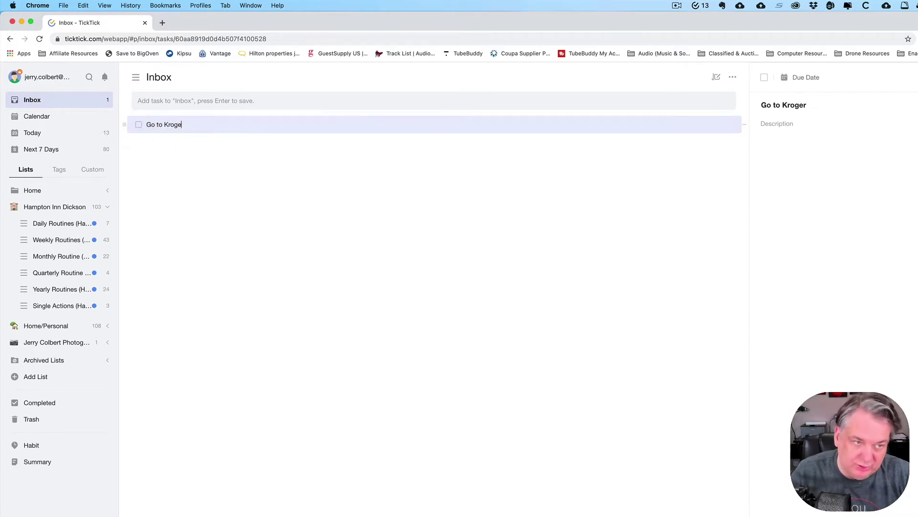
{"action": "key", "text": "BackSpace"}
{"action": "key", "text": "BackSpace"}
{"action": "key", "text": "BackSpace"}
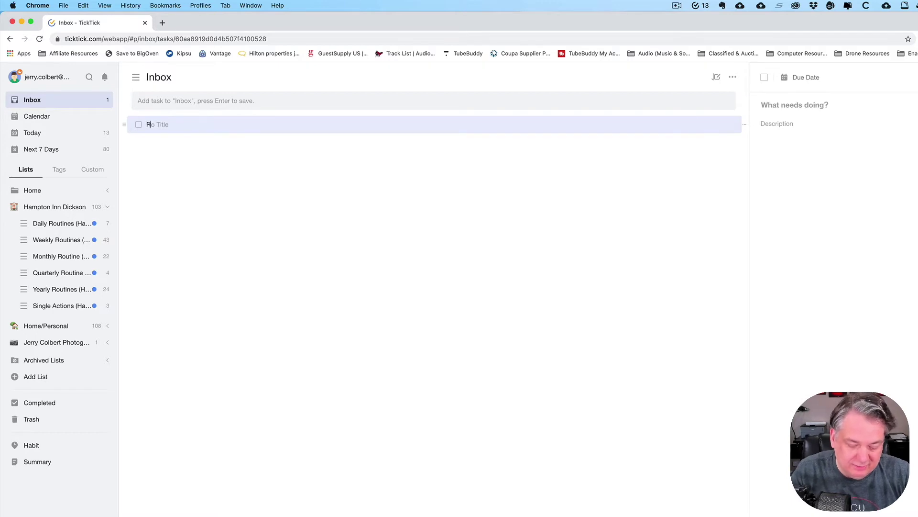
{"action": "type", "text": "Purchase "}
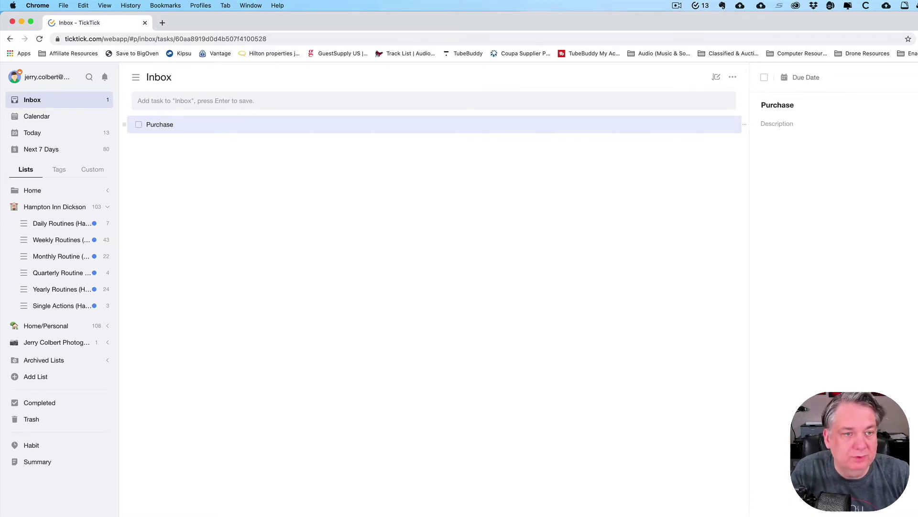
{"action": "type", "text": "Groceries"}
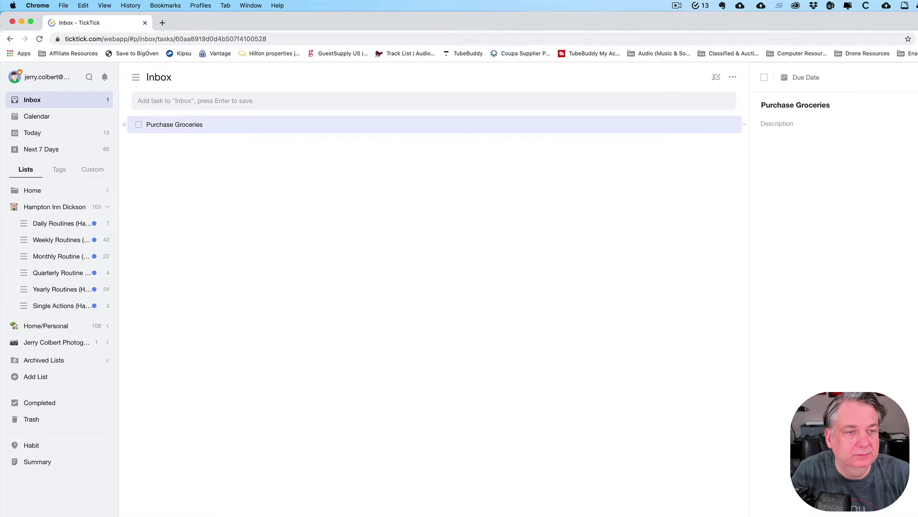
{"action": "key", "text": "Return"}
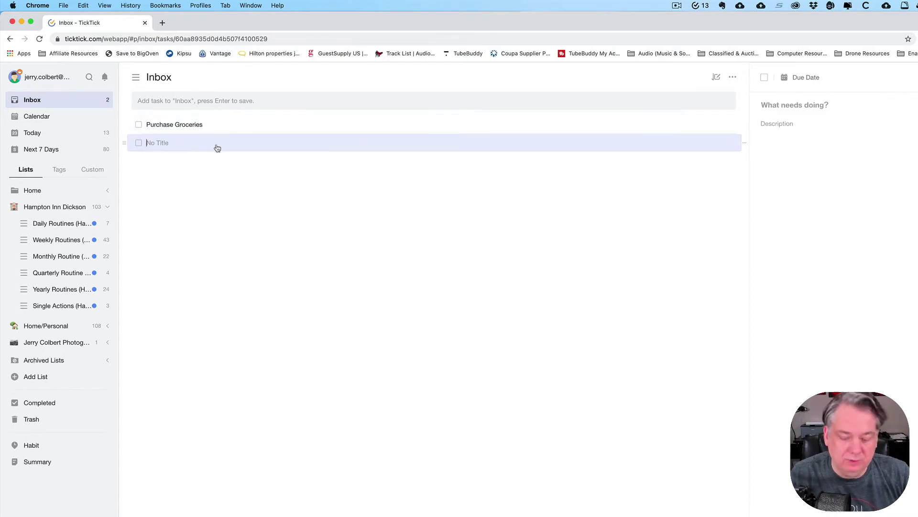
{"action": "key", "text": "BackSpace"}
- Tag Purchase Groceries with Kroger and Errands, found by searching 'err'
{"action": "right_click", "coordinate": [229, 128]}
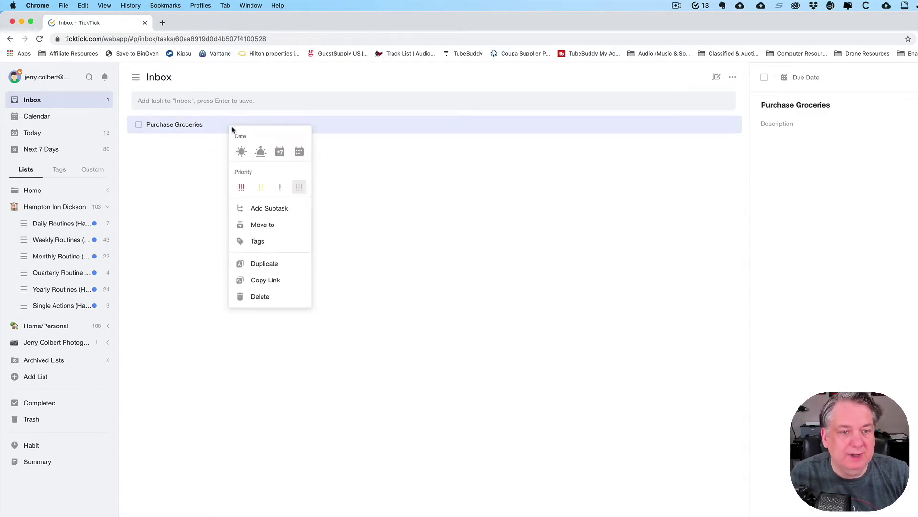
{"action": "left_click", "coordinate": [279, 240]}
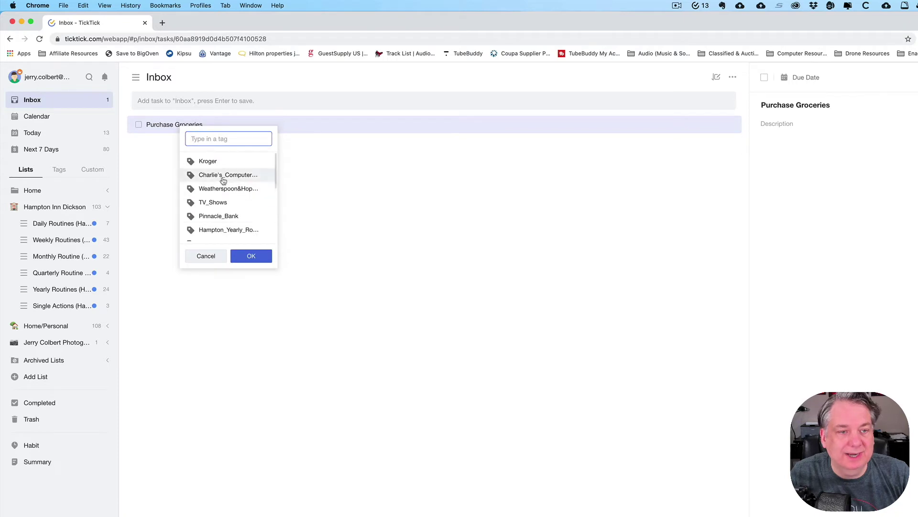
{"action": "left_click", "coordinate": [208, 161]}
{"action": "left_click", "coordinate": [235, 143]}
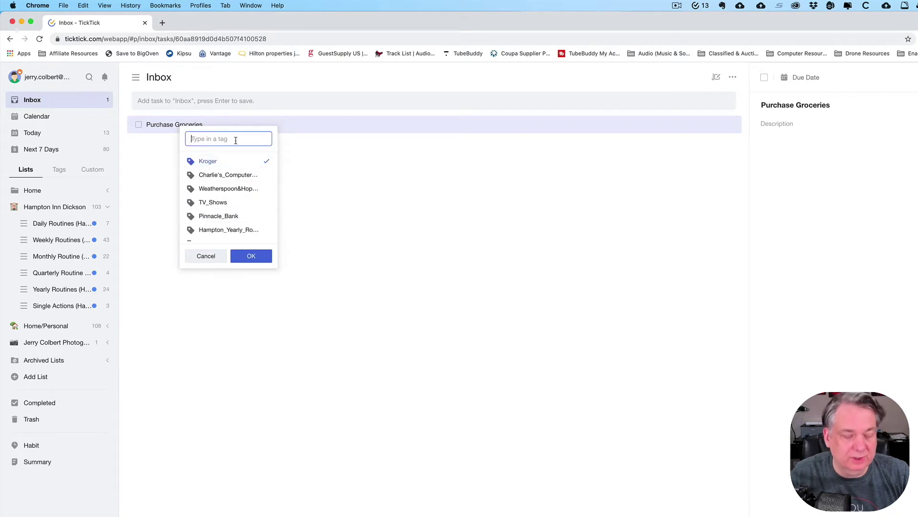
{"action": "type", "text": "err"}
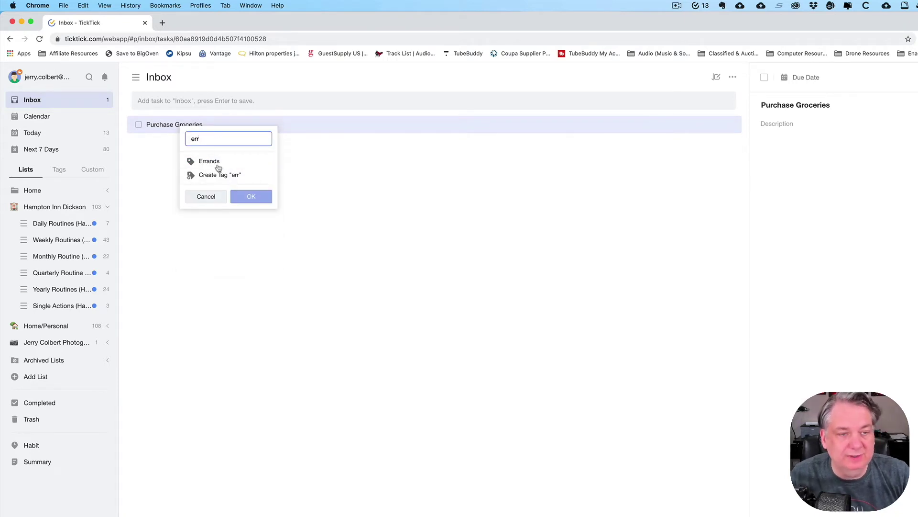
{"action": "left_click", "coordinate": [218, 167]}
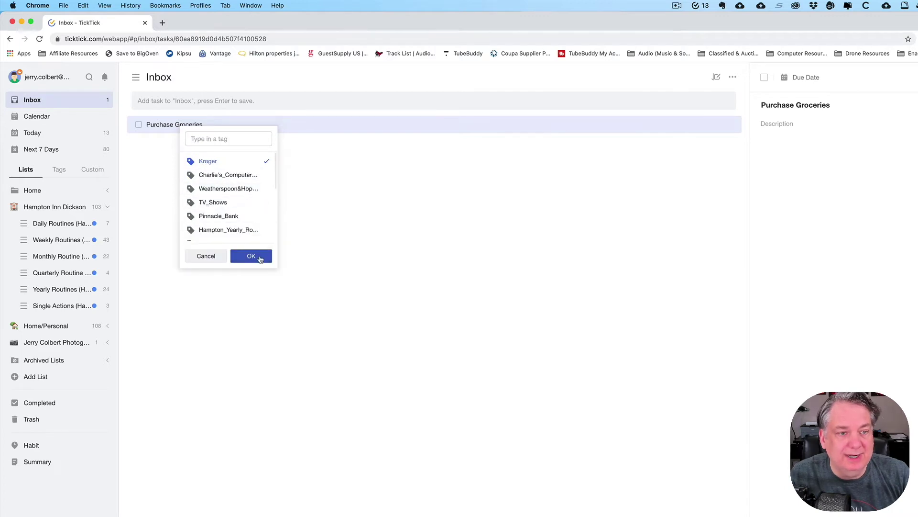
{"action": "left_click", "coordinate": [260, 258]}
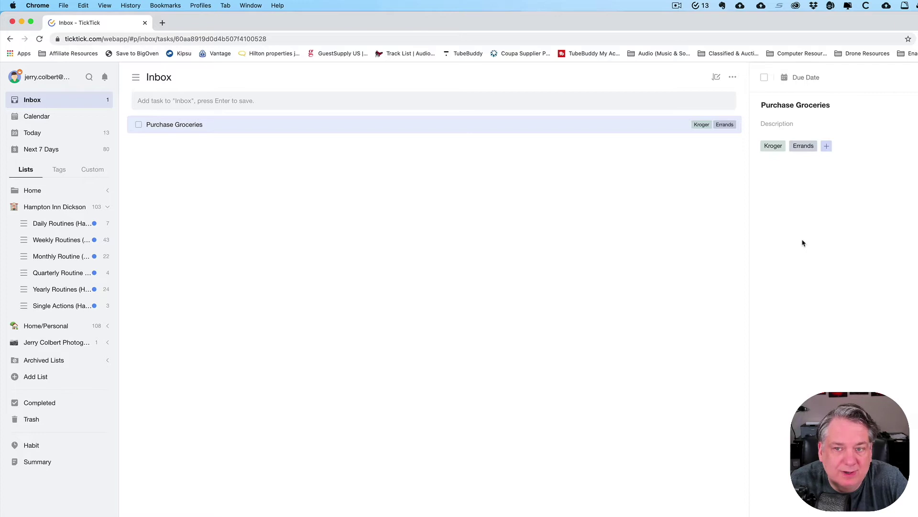
- Add Inbox tasks 'Go to the Bank' and 'Go to Dinner'
{"action": "left_click", "coordinate": [240, 101]}
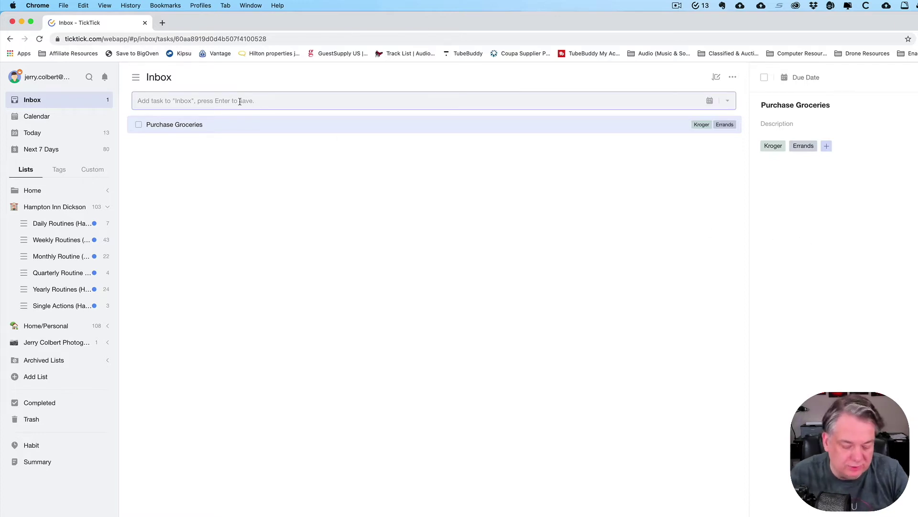
{"action": "type", "text": "Go to the Bank"}
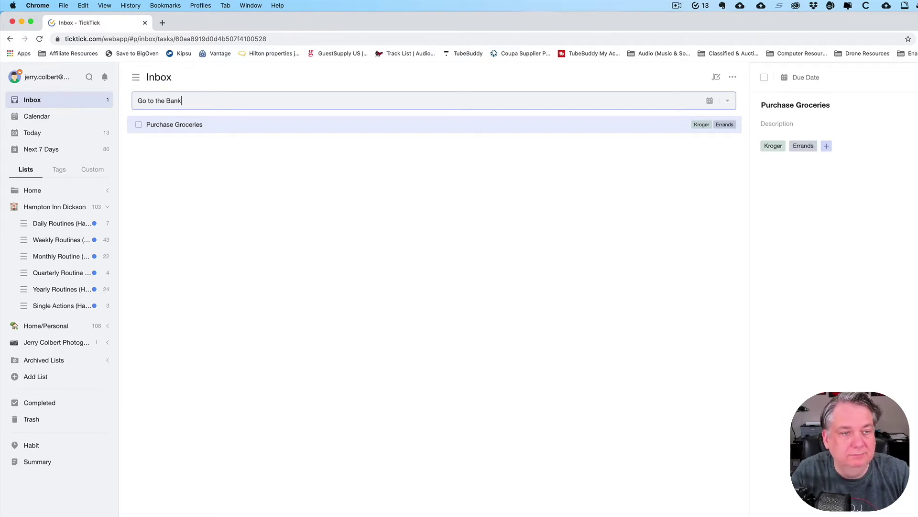
{"action": "key", "text": "Return"}
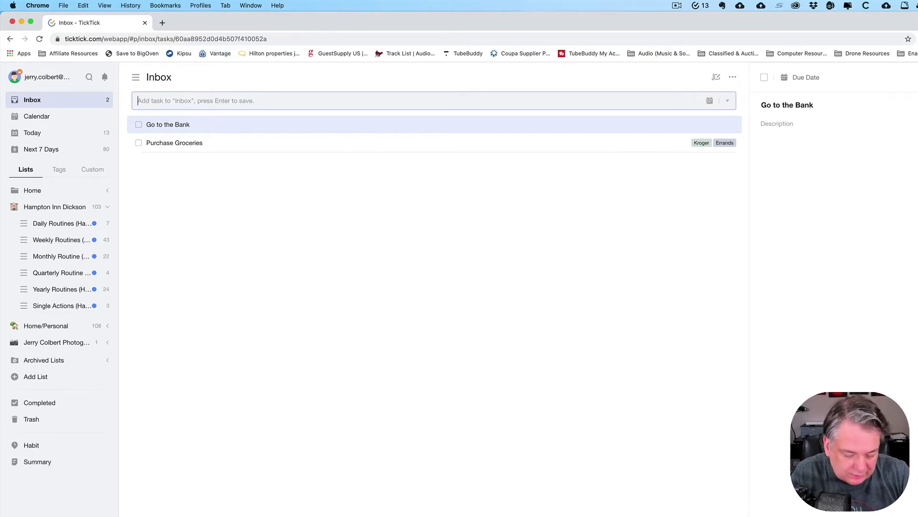
{"action": "type", "text": "Go t"}
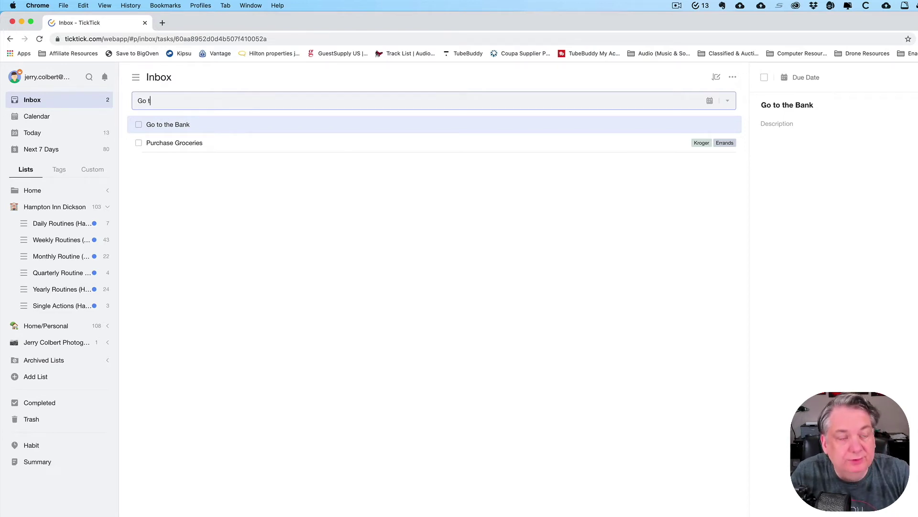
{"action": "type", "text": "o Dinner"}
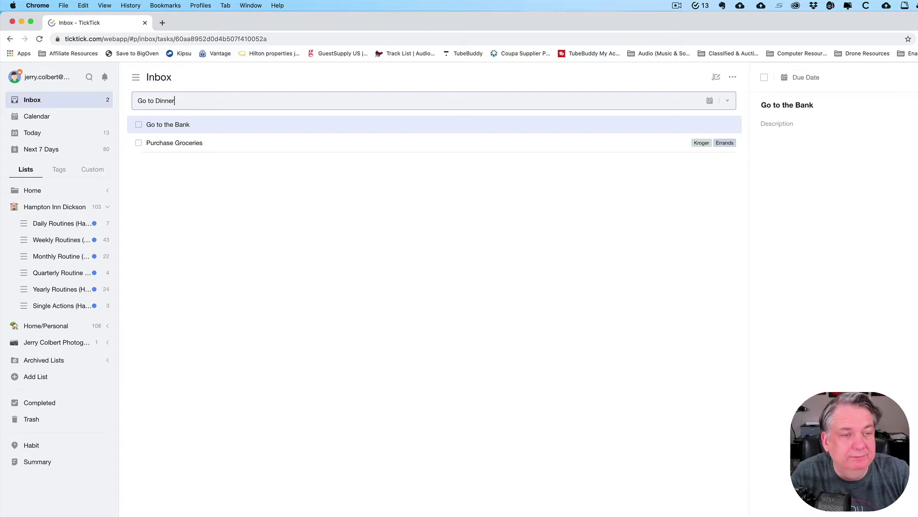
{"action": "key", "text": "Return"}
- Tag Go to Dinner with Errands, found by searching 'err'
{"action": "right_click", "coordinate": [296, 126]}
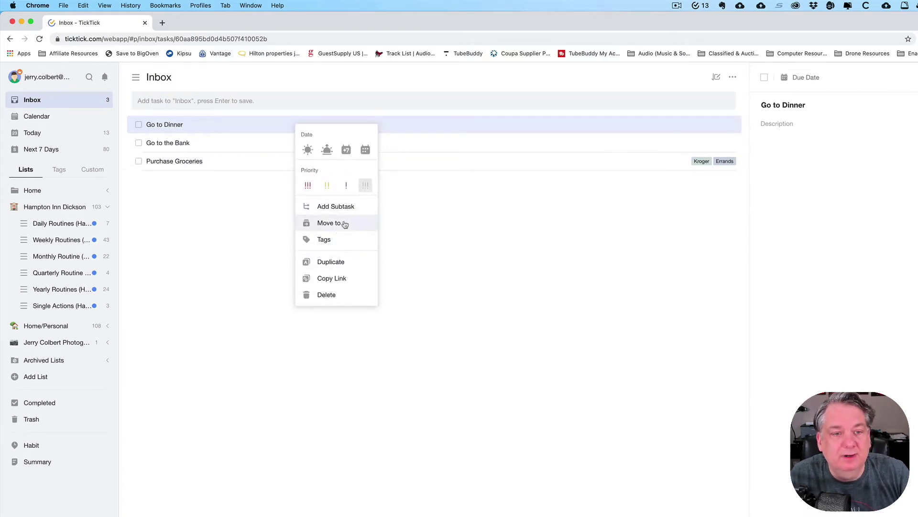
{"action": "left_click", "coordinate": [334, 243]}
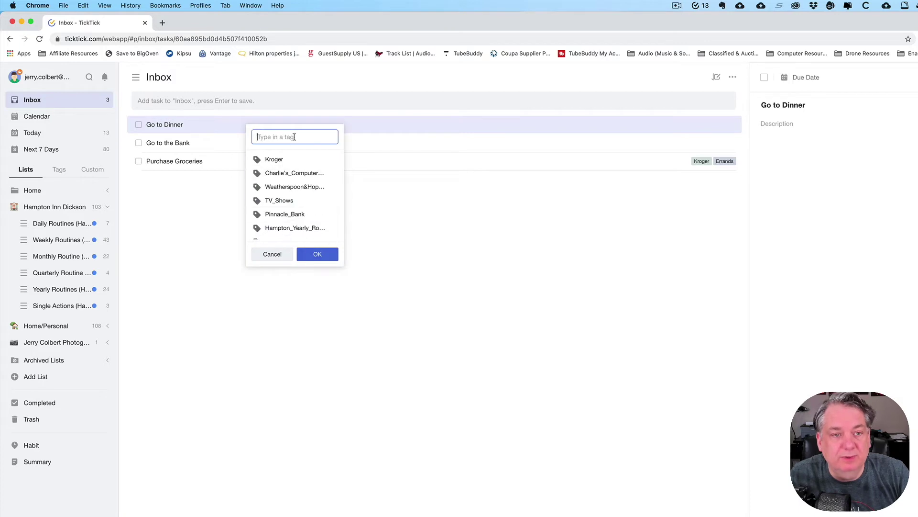
{"action": "type", "text": "erran"}
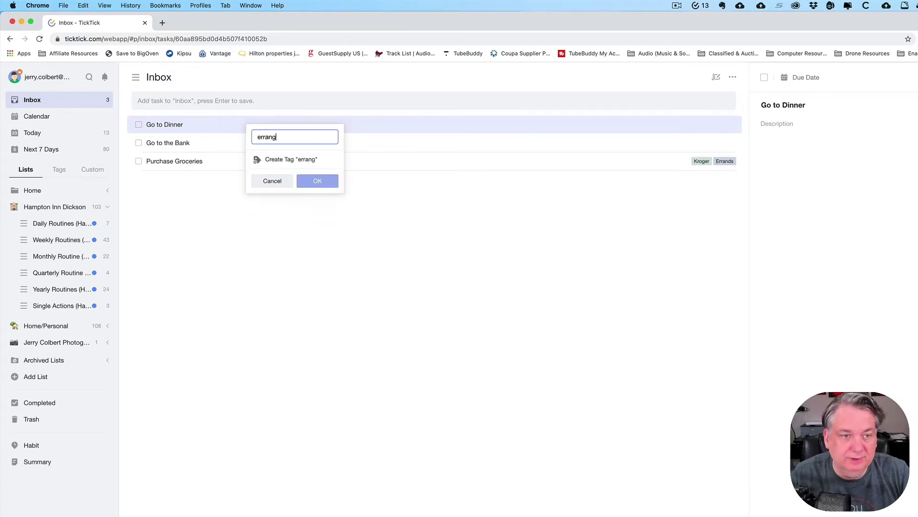
{"action": "left_click", "coordinate": [299, 160]}
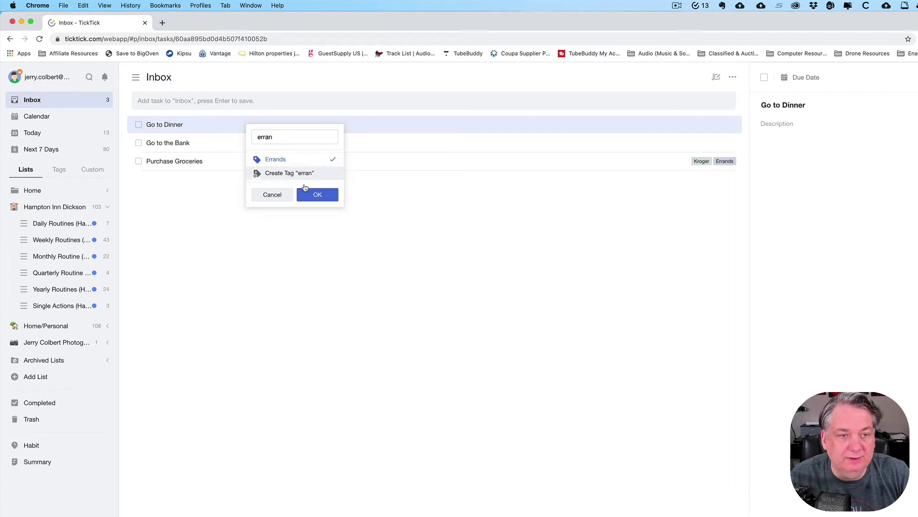
{"action": "left_click", "coordinate": [329, 255]}
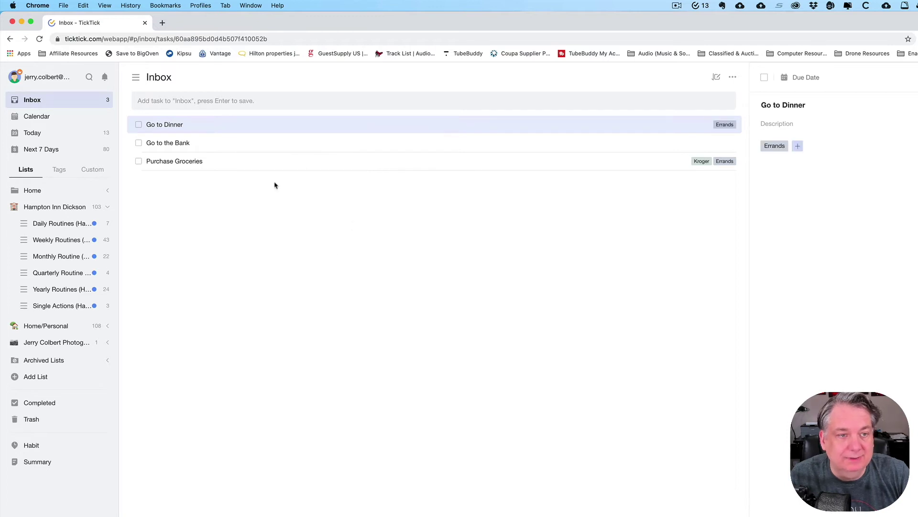
- Check Errands in Go to the Bank's tag picker after searching 'errand'
{"action": "right_click", "coordinate": [273, 146]}
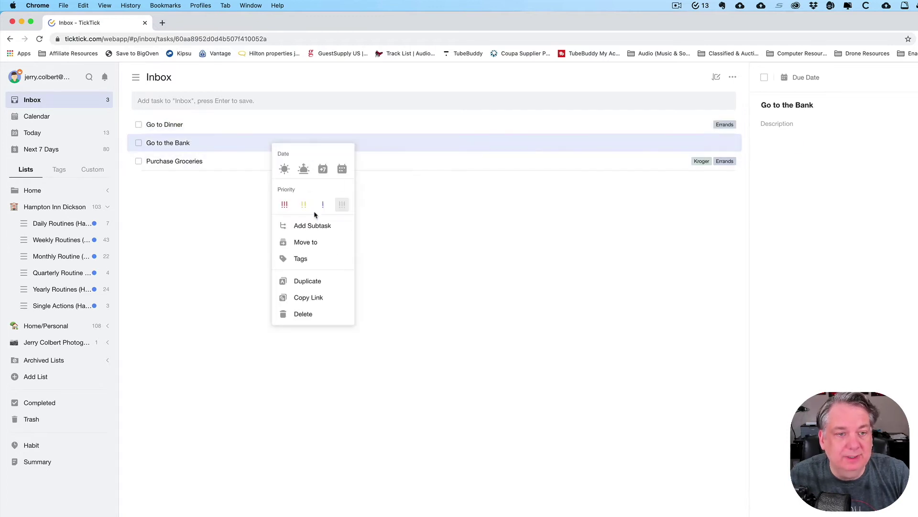
{"action": "left_click", "coordinate": [309, 259]}
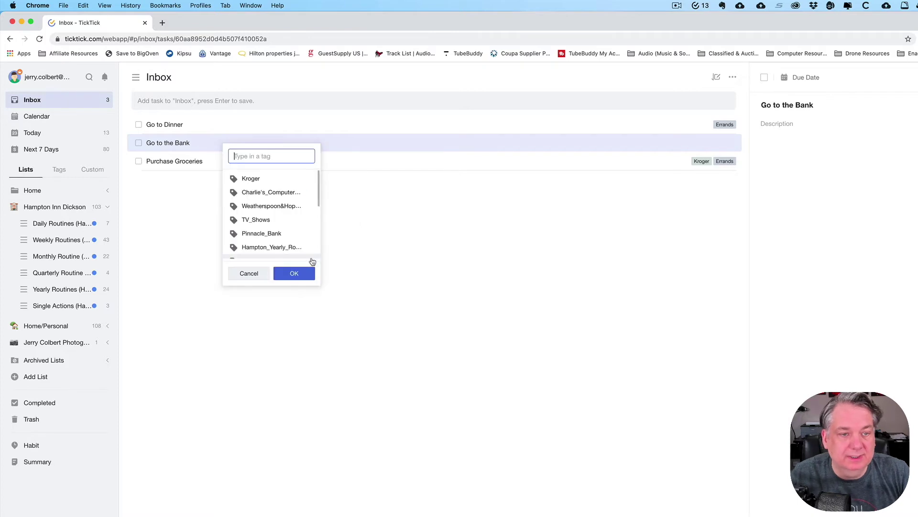
{"action": "type", "text": "errand"}
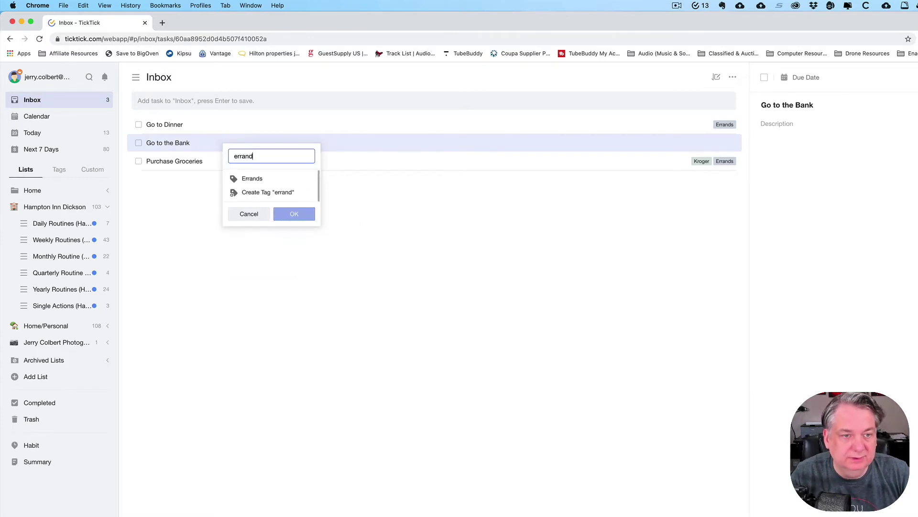
{"action": "left_click", "coordinate": [263, 180]}
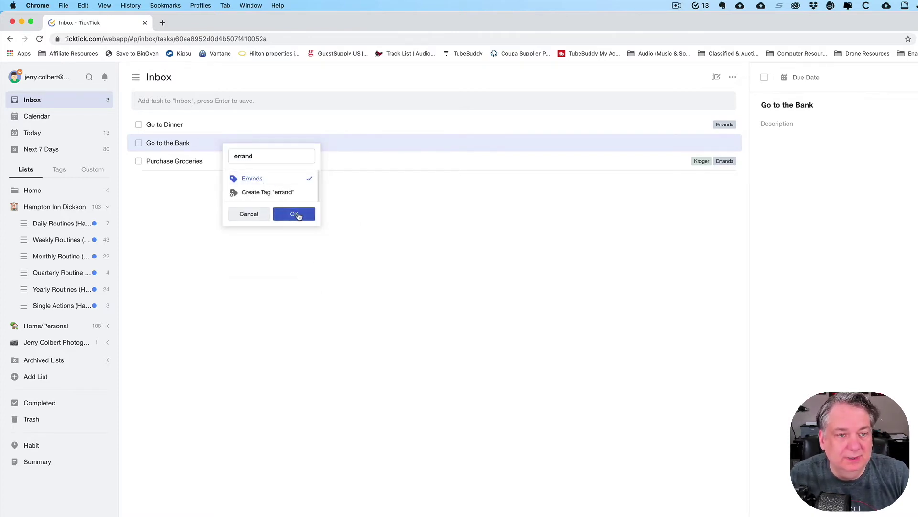
- Apply Errands to Go to the Bank, then add untagged tasks 'Work on Novel' and 'Take Dog for walk'
{"action": "left_click", "coordinate": [300, 276]}
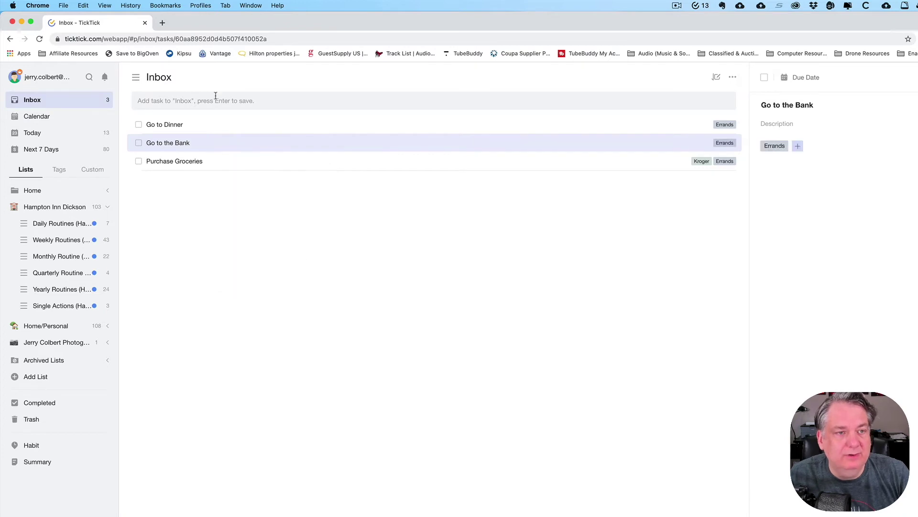
{"action": "left_click", "coordinate": [227, 108]}
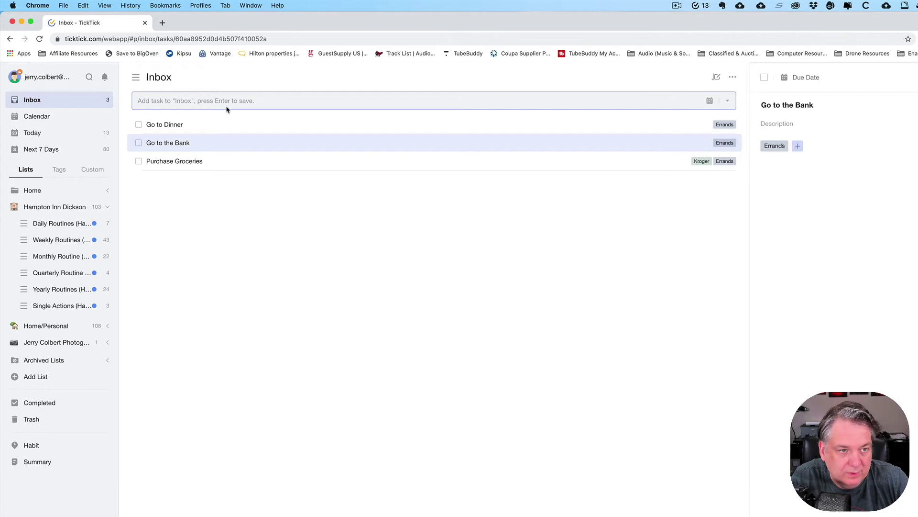
{"action": "type", "text": "Work on Ne"}
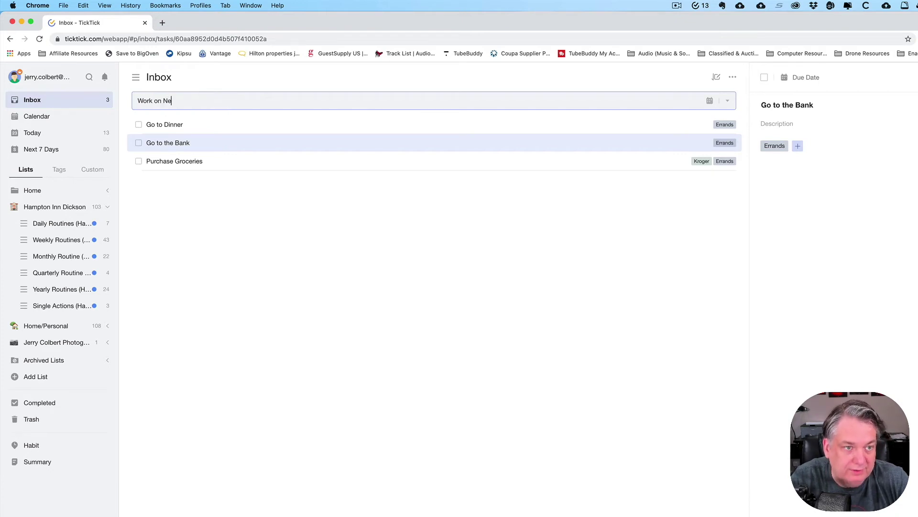
{"action": "key", "text": "BackSpace"}
{"action": "type", "text": "ovel"}
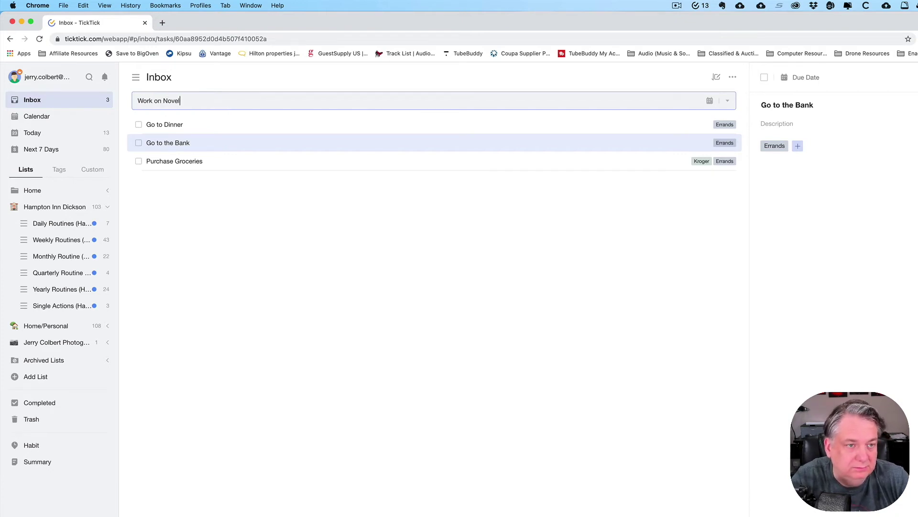
{"action": "key", "text": "Return"}
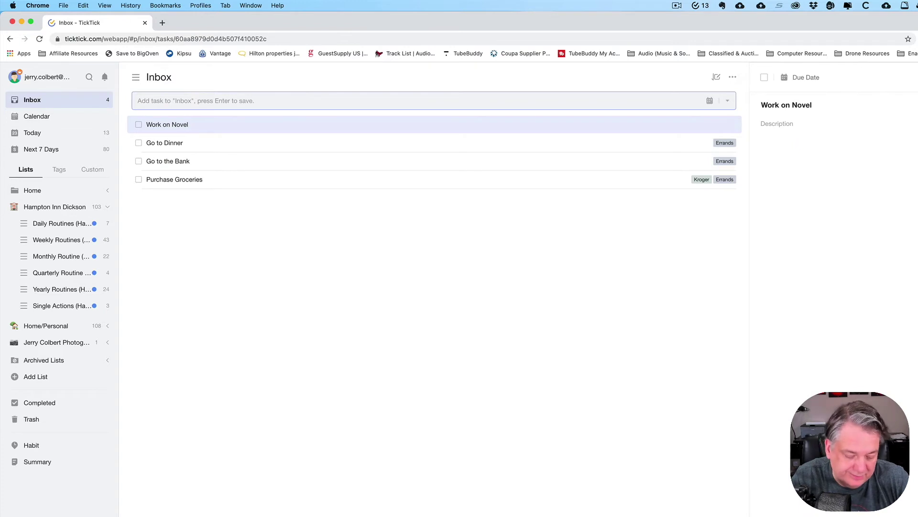
{"action": "type", "text": "Take"}
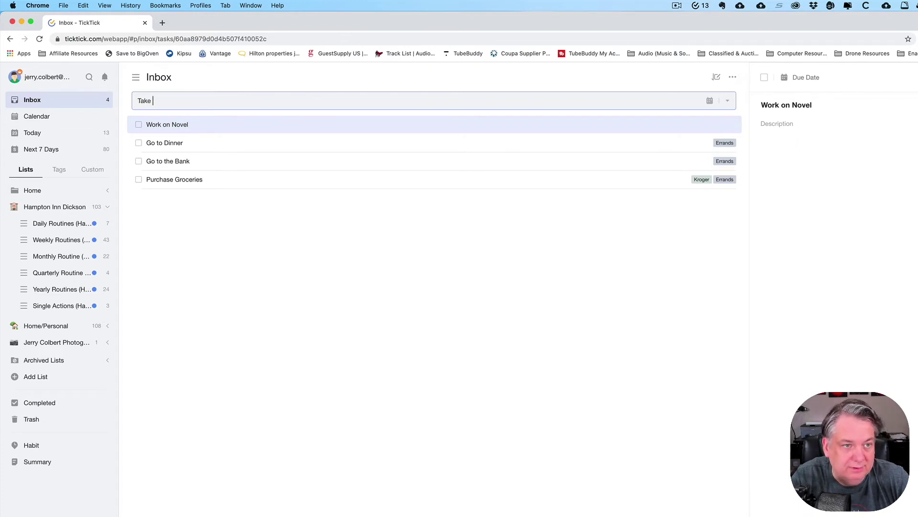
{"action": "type", "text": " Dog for walk"}
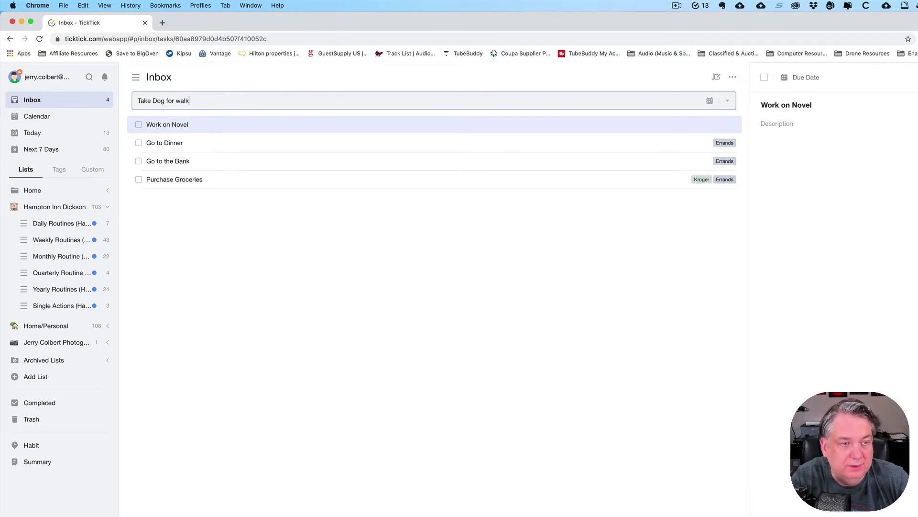
{"action": "key", "text": "Return"}
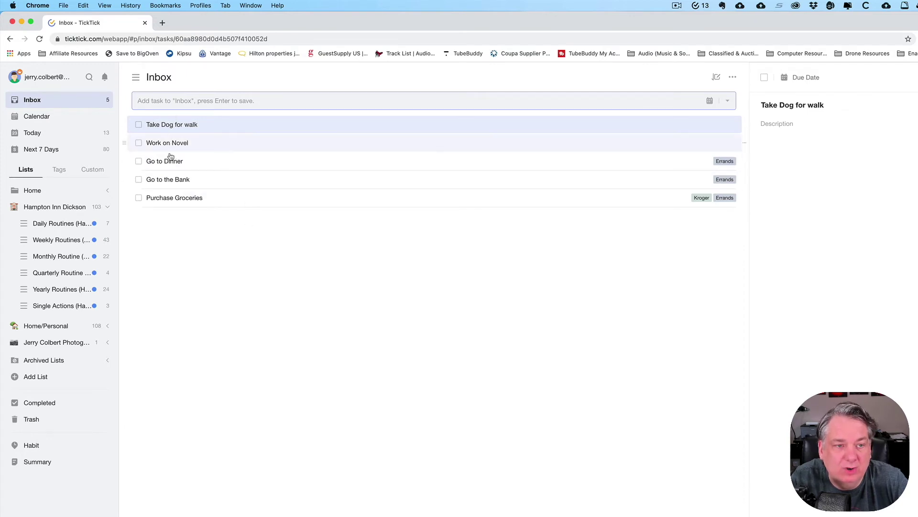
- Open the #Errands tag view from the Errands label on Go to Dinner
{"action": "left_click", "coordinate": [724, 161]}
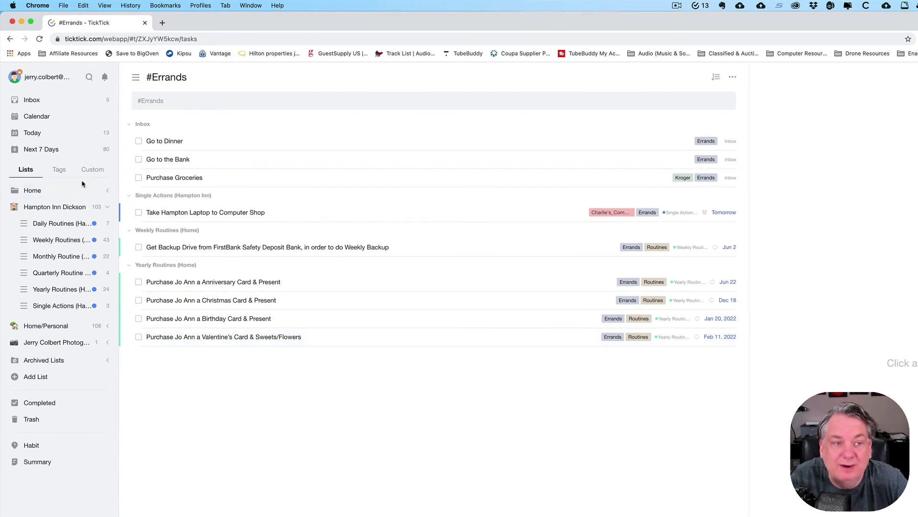
- Back in the Inbox, set Go to Dinner and Go to the Bank due May 23 (Today)
{"action": "left_click", "coordinate": [54, 105]}
{"action": "left_click", "coordinate": [261, 162]}
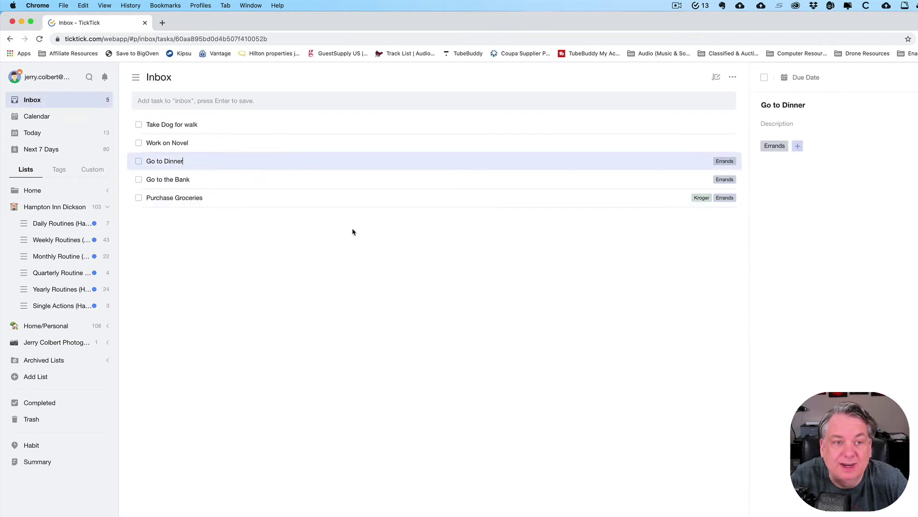
{"action": "left_click", "coordinate": [810, 77]}
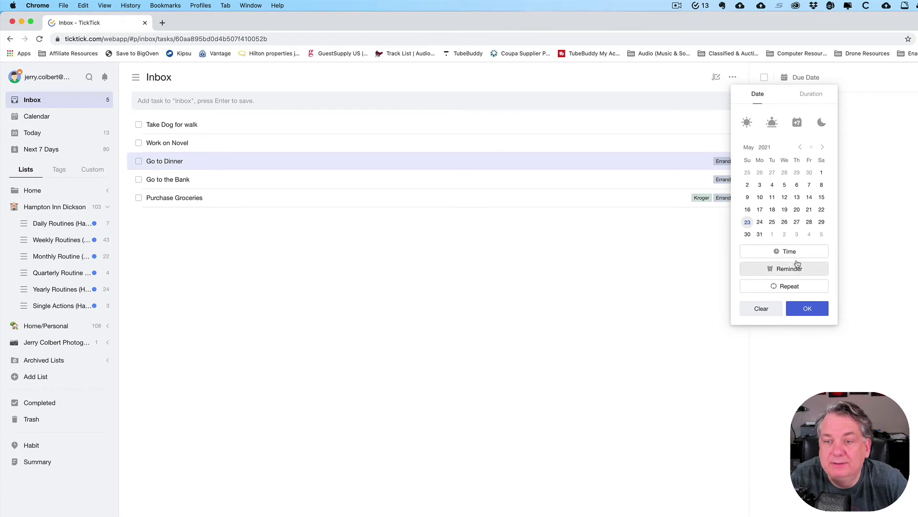
{"action": "left_click", "coordinate": [747, 222]}
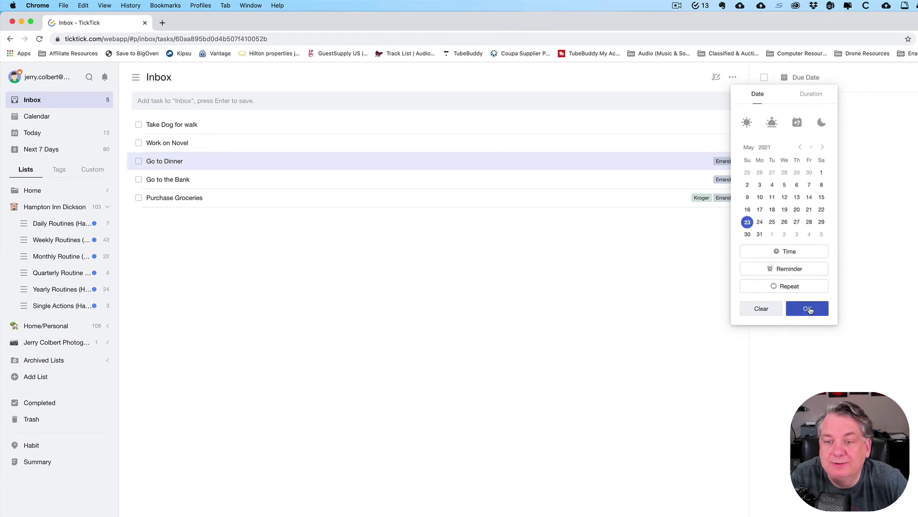
{"action": "left_click", "coordinate": [808, 310]}
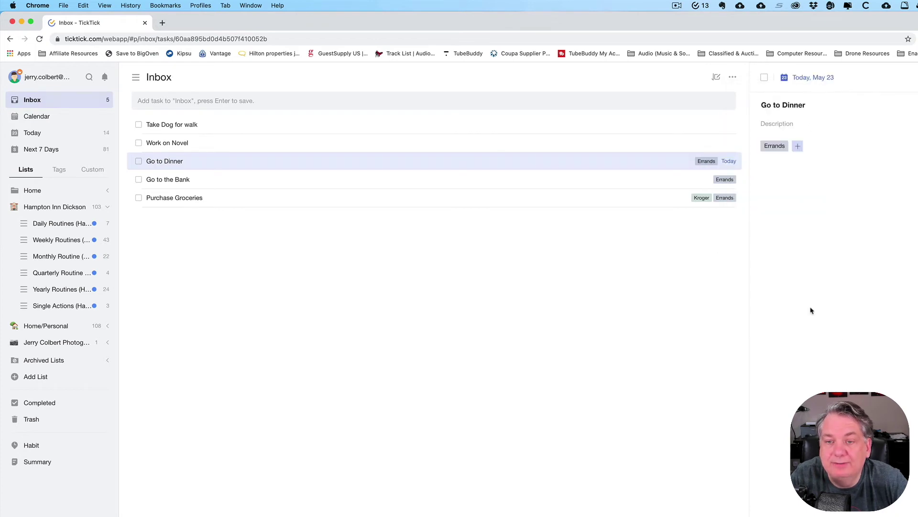
{"action": "left_click", "coordinate": [685, 180]}
{"action": "left_click", "coordinate": [806, 78]}
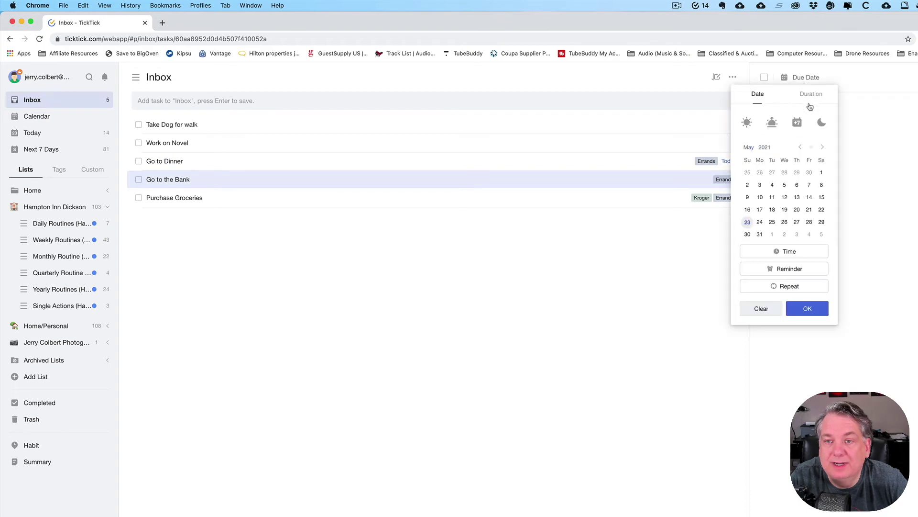
{"action": "left_click", "coordinate": [747, 222]}
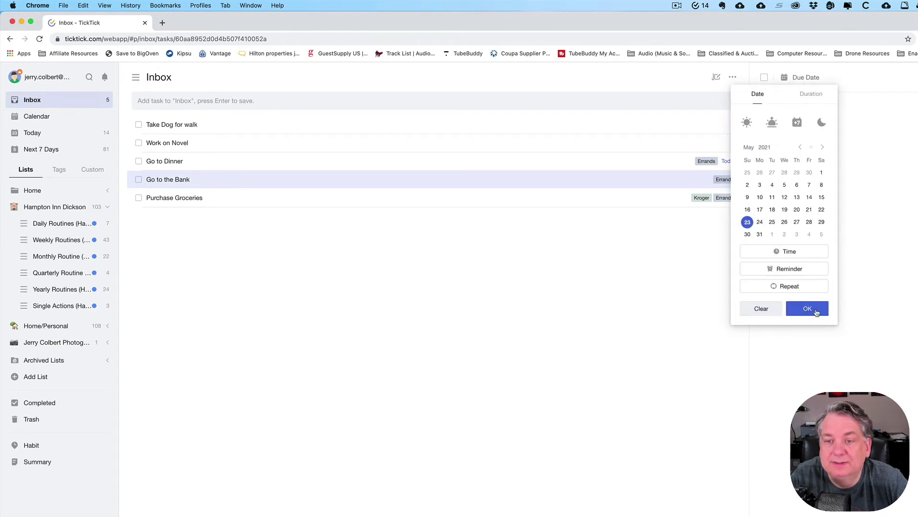
{"action": "left_click", "coordinate": [807, 309]}
- Set Purchase Groceries, Take Dog for walk and Work on Novel due Today, May 23
{"action": "left_click", "coordinate": [663, 198]}
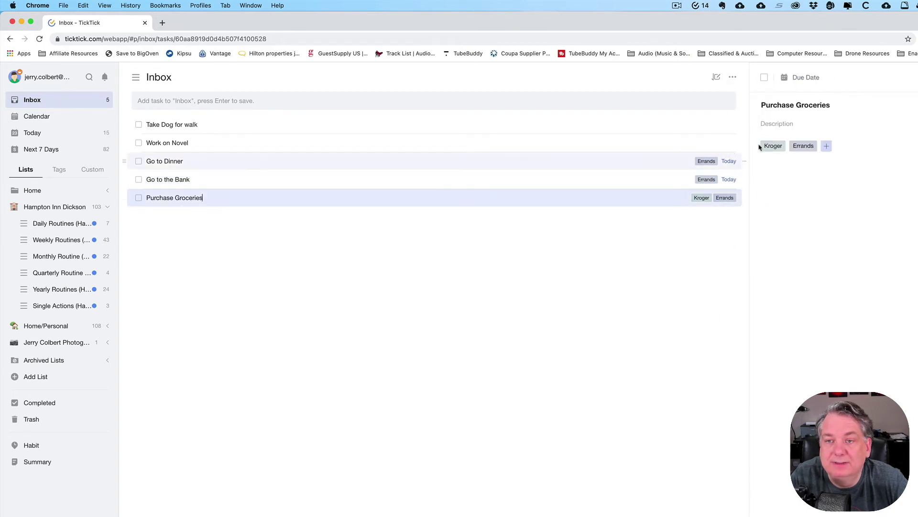
{"action": "left_click", "coordinate": [797, 78]}
{"action": "left_click", "coordinate": [748, 222]}
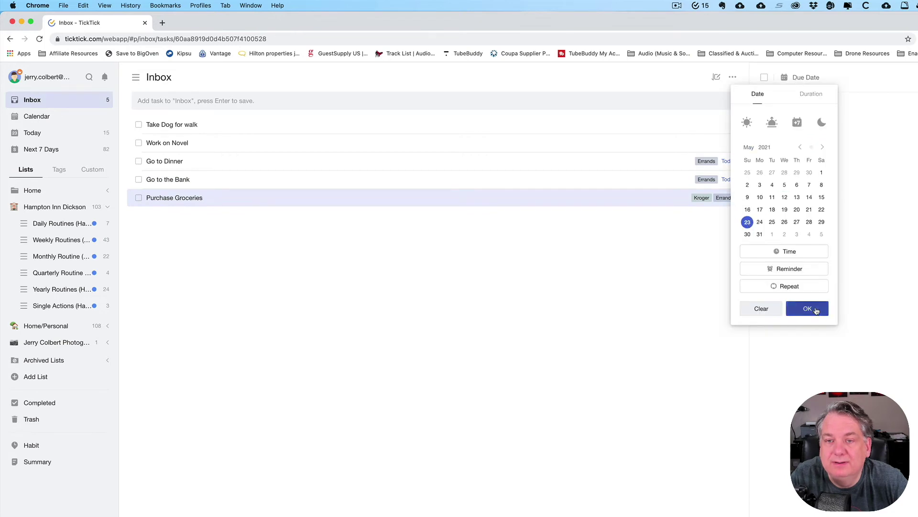
{"action": "left_click", "coordinate": [816, 310]}
{"action": "left_click", "coordinate": [639, 124]}
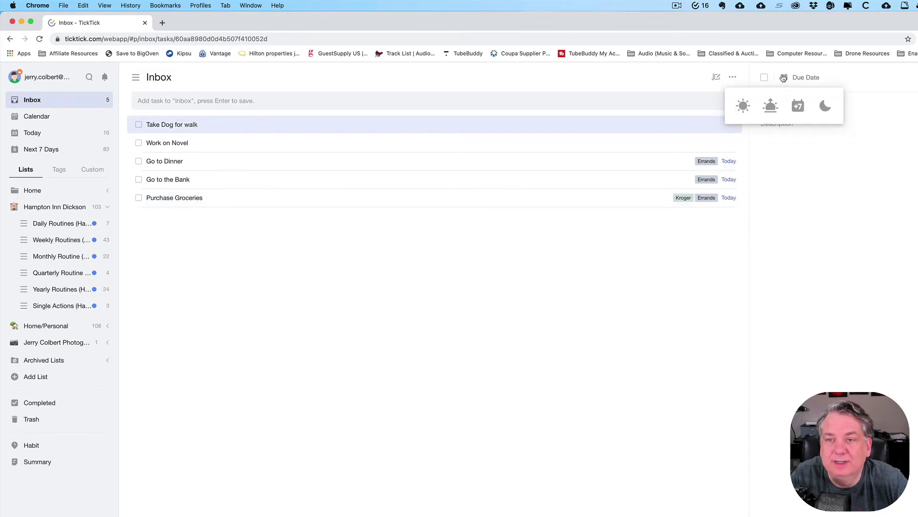
{"action": "left_click", "coordinate": [786, 77]}
{"action": "left_click", "coordinate": [747, 222]}
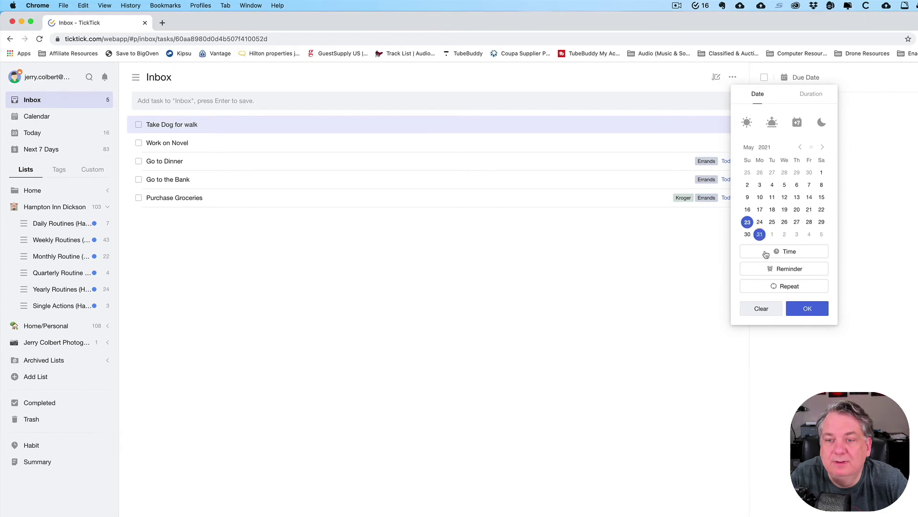
{"action": "left_click", "coordinate": [807, 312]}
{"action": "left_click", "coordinate": [672, 144]}
{"action": "mouse_move", "coordinate": [784, 76]}
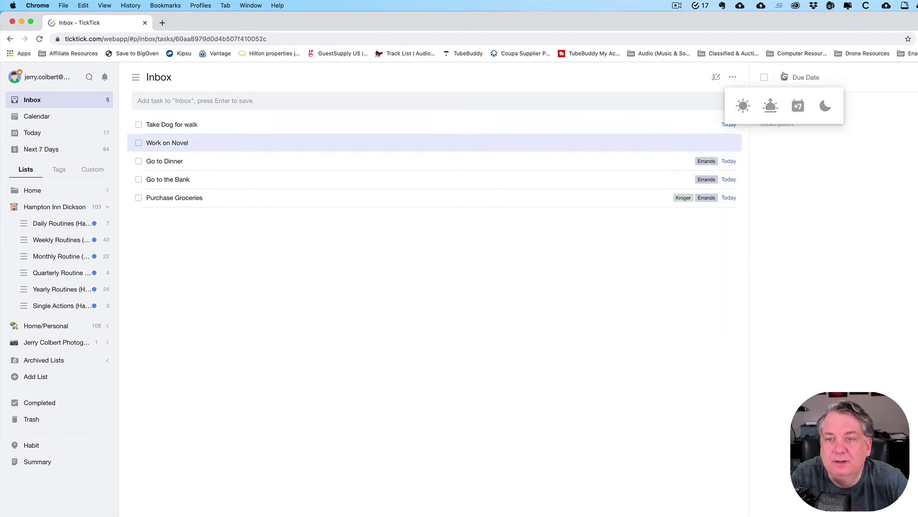
{"action": "left_click", "coordinate": [743, 106]}
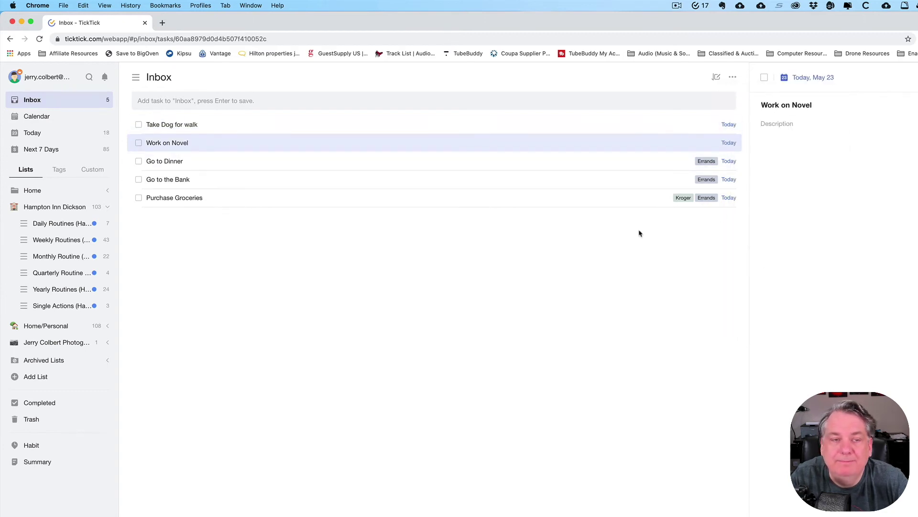
- Open the Errands tag view, then the custom 'Errands for Today' smart list
{"action": "left_click", "coordinate": [712, 163]}
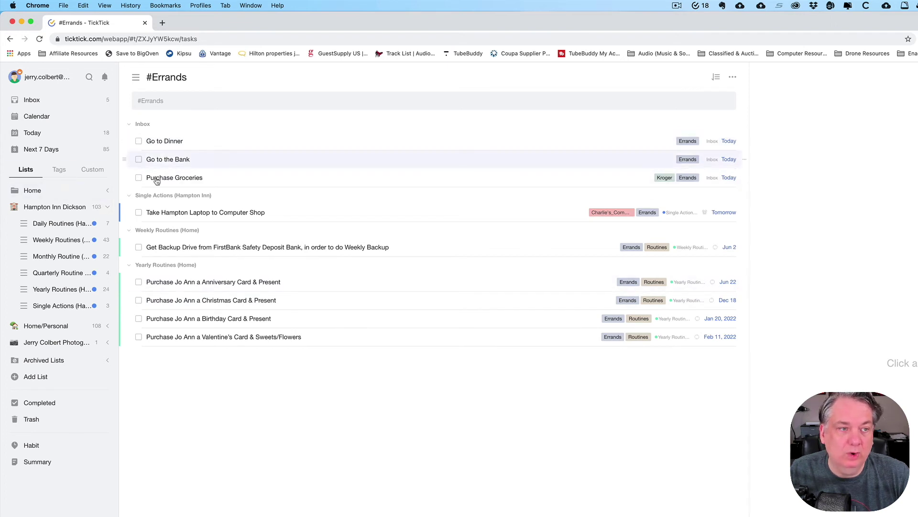
{"action": "left_click", "coordinate": [92, 171]}
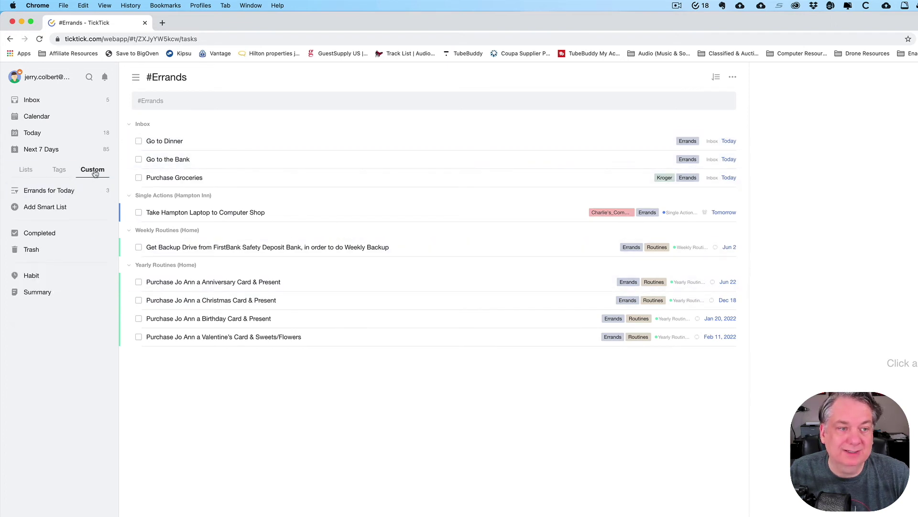
{"action": "left_click", "coordinate": [68, 192]}
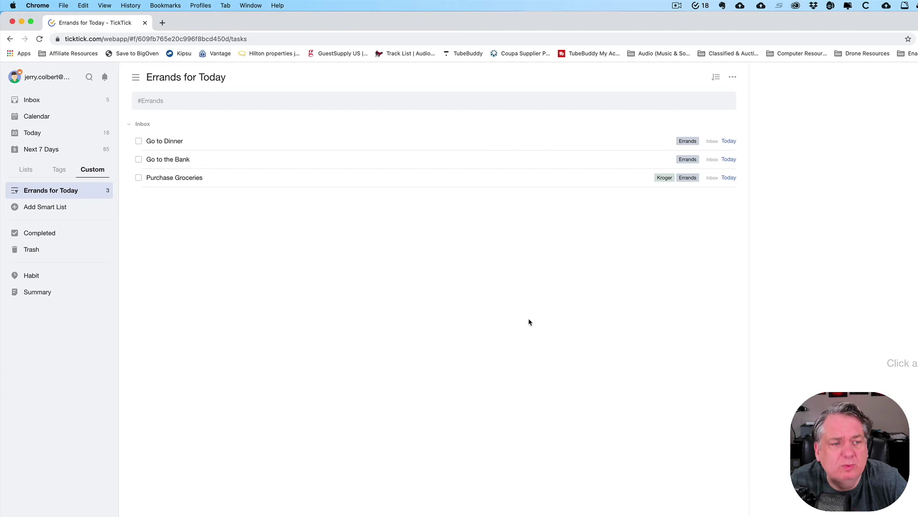
- Show all tags, return to the Inbox, and open then close a new tag form unsaved
{"action": "left_click", "coordinate": [59, 172]}
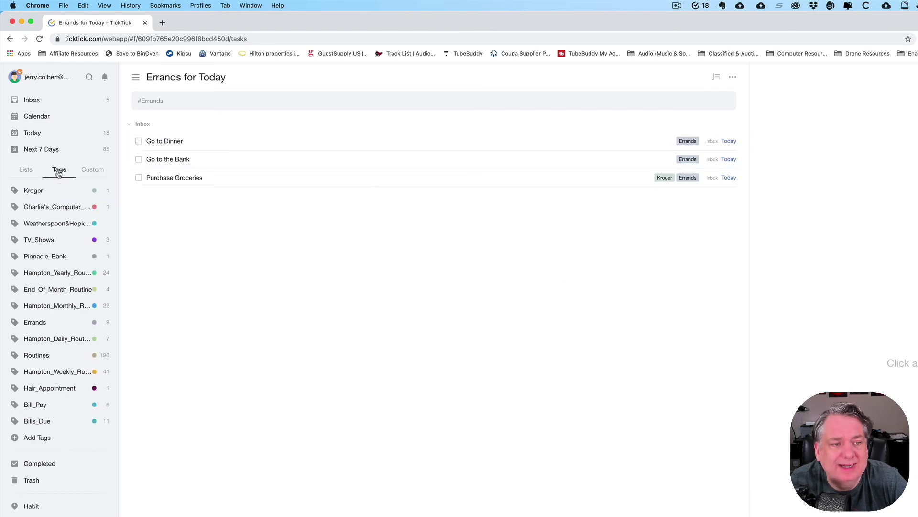
{"action": "left_click", "coordinate": [61, 103]}
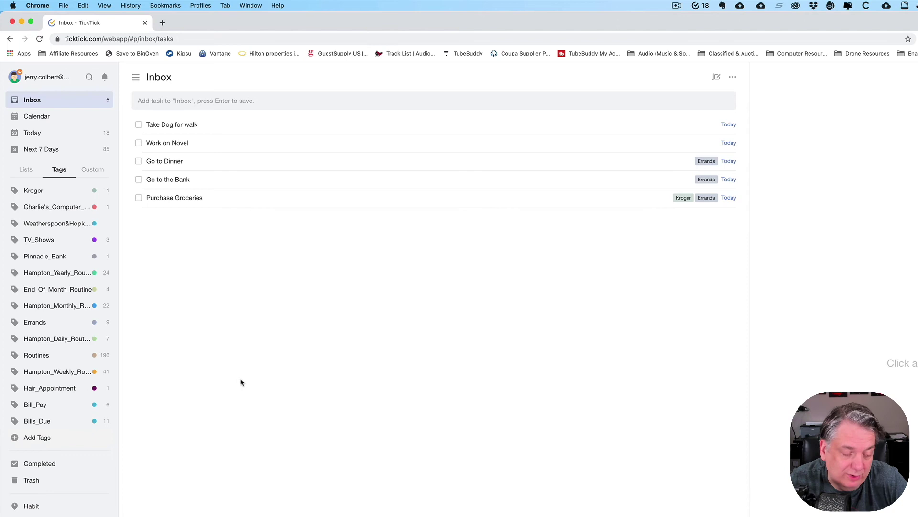
{"action": "left_click", "coordinate": [39, 439]}
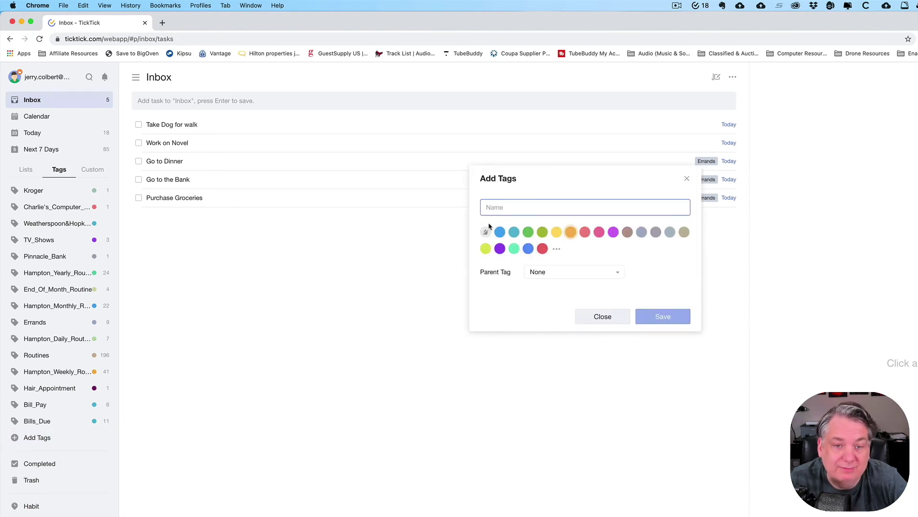
{"action": "left_click", "coordinate": [618, 274]}
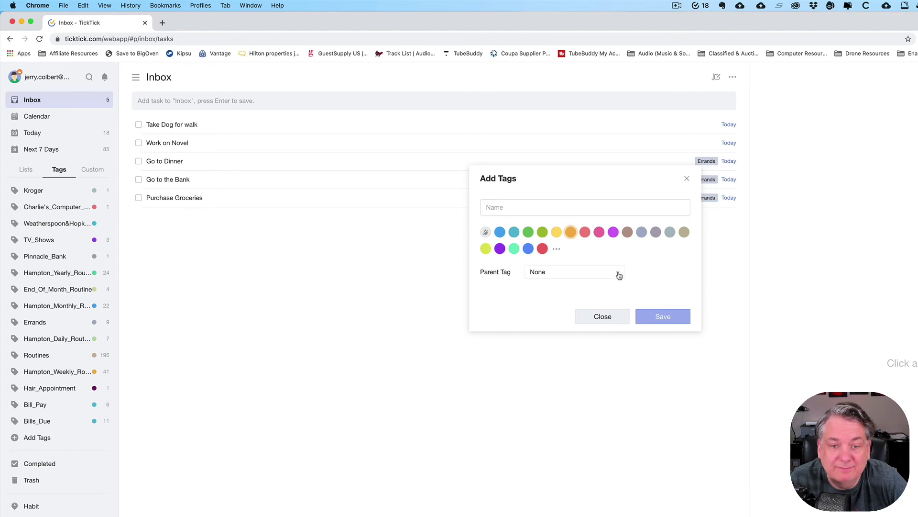
{"action": "left_click", "coordinate": [648, 266]}
{"action": "left_click", "coordinate": [604, 317]}
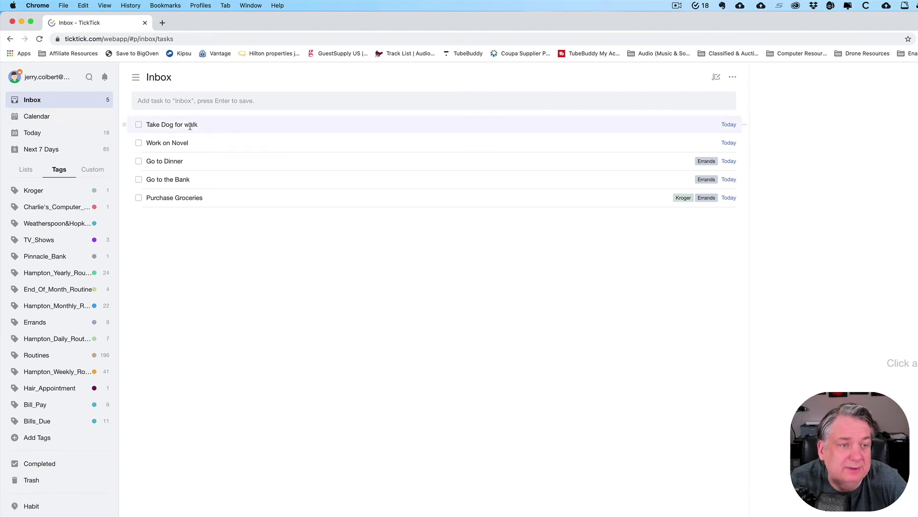
- Type 'Fido' in Take Dog for walk's tag picker, then cancel without adding a tag
{"action": "left_click", "coordinate": [232, 128]}
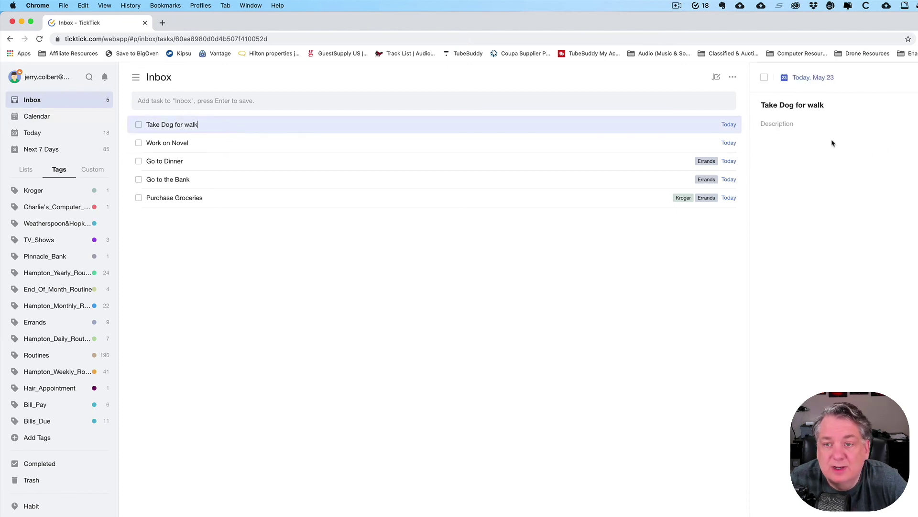
{"action": "right_click", "coordinate": [330, 127]}
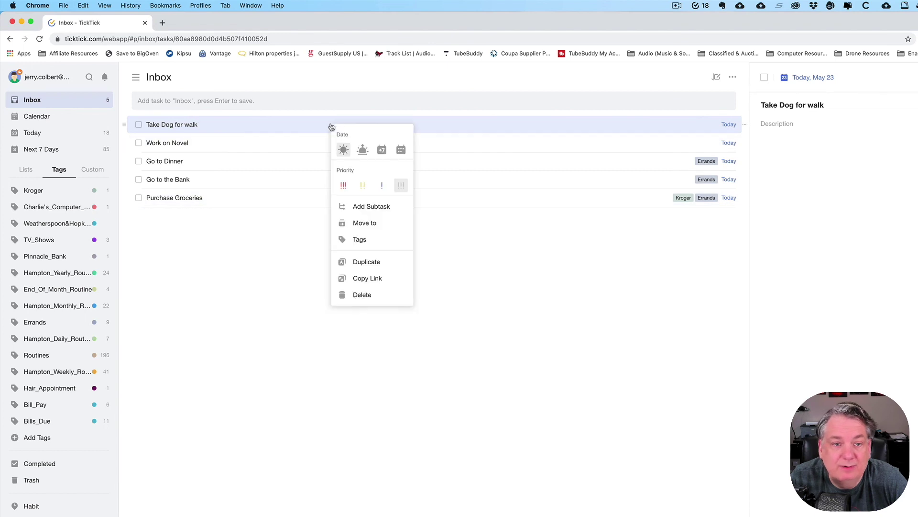
{"action": "left_click", "coordinate": [366, 242]}
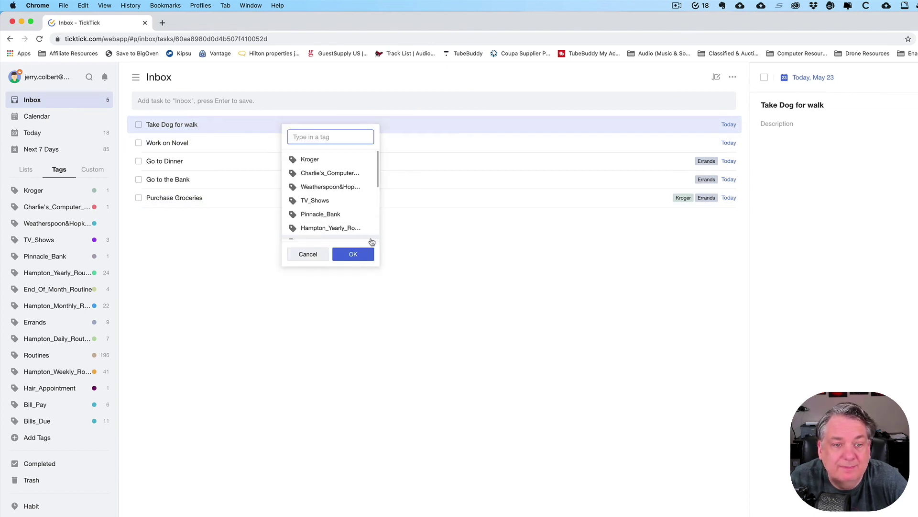
{"action": "scroll", "coordinate": [334, 196], "scroll_direction": "down", "scroll_amount": 2}
{"action": "scroll", "coordinate": [334, 196], "scroll_direction": "down", "scroll_amount": 2}
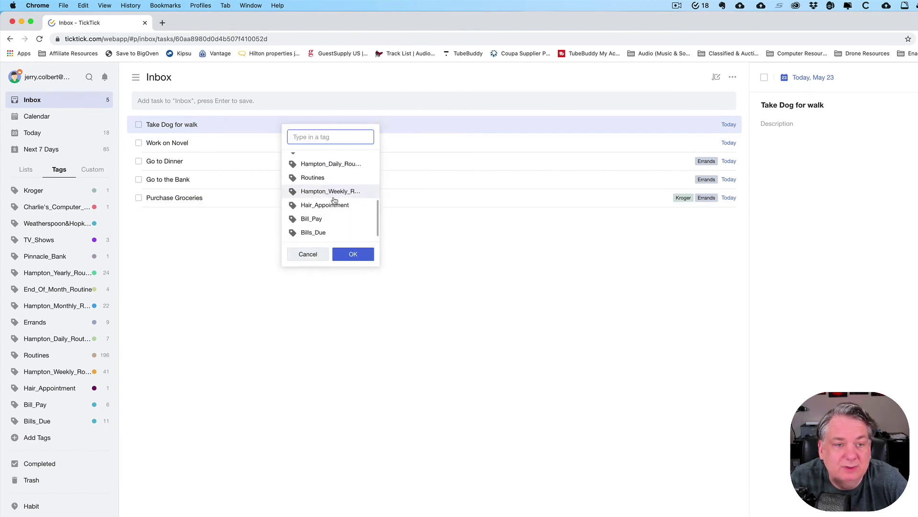
{"action": "scroll", "coordinate": [334, 200], "scroll_direction": "up", "scroll_amount": 4}
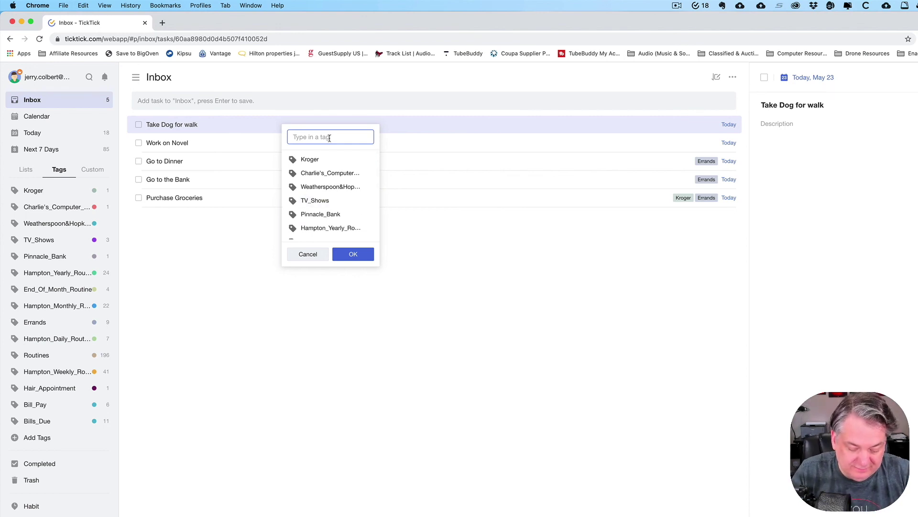
{"action": "type", "text": "Fido"}
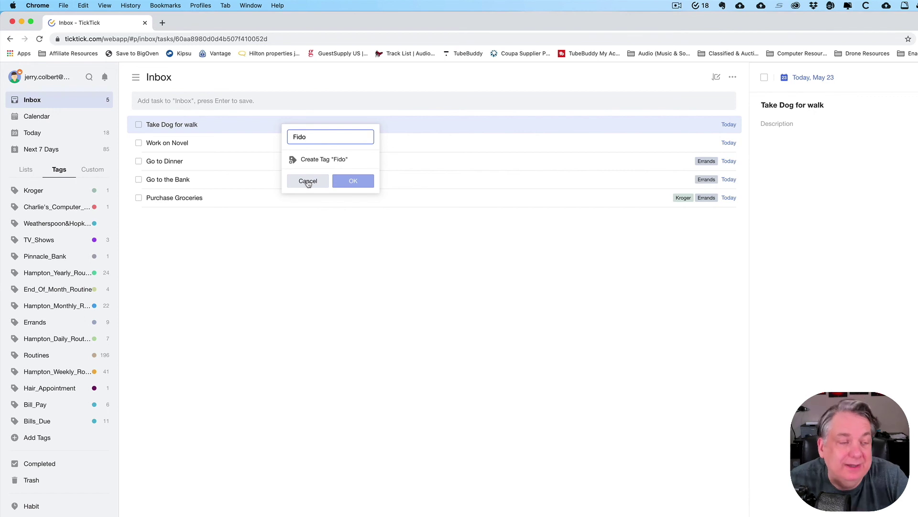
{"action": "left_click", "coordinate": [308, 182]}
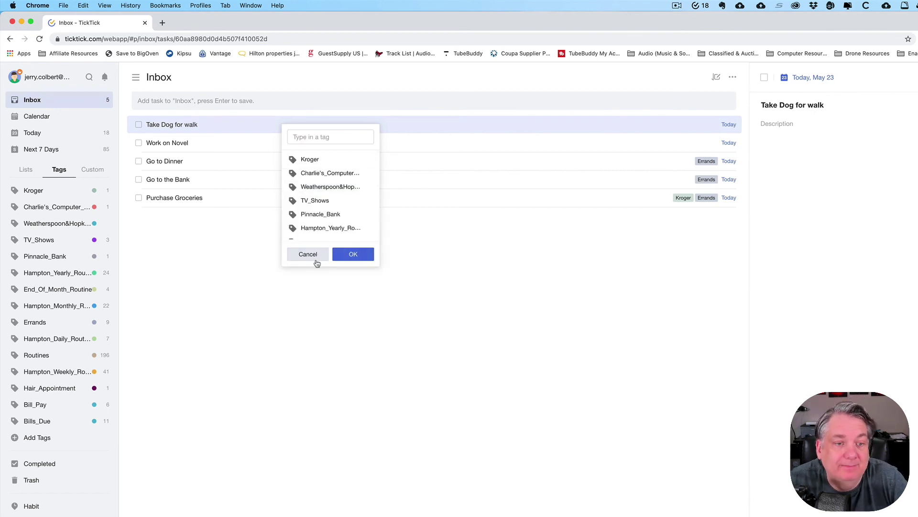
{"action": "left_click", "coordinate": [316, 256]}
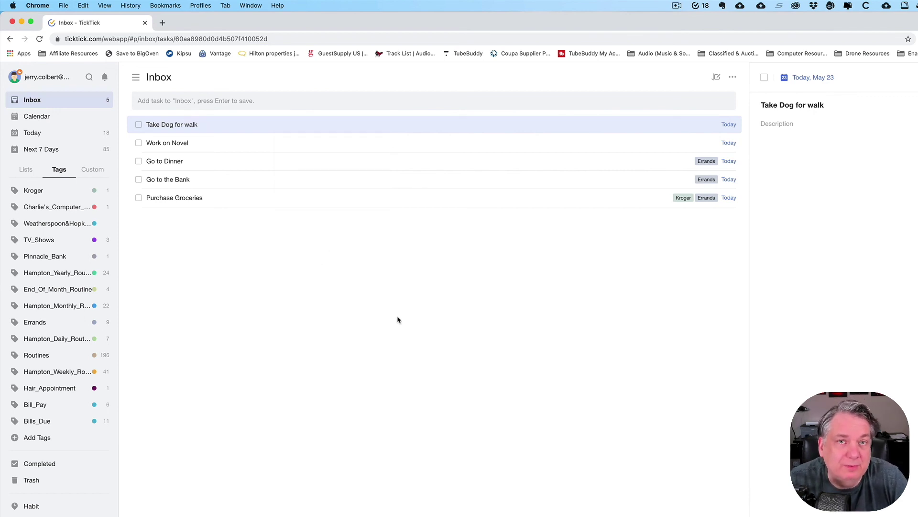